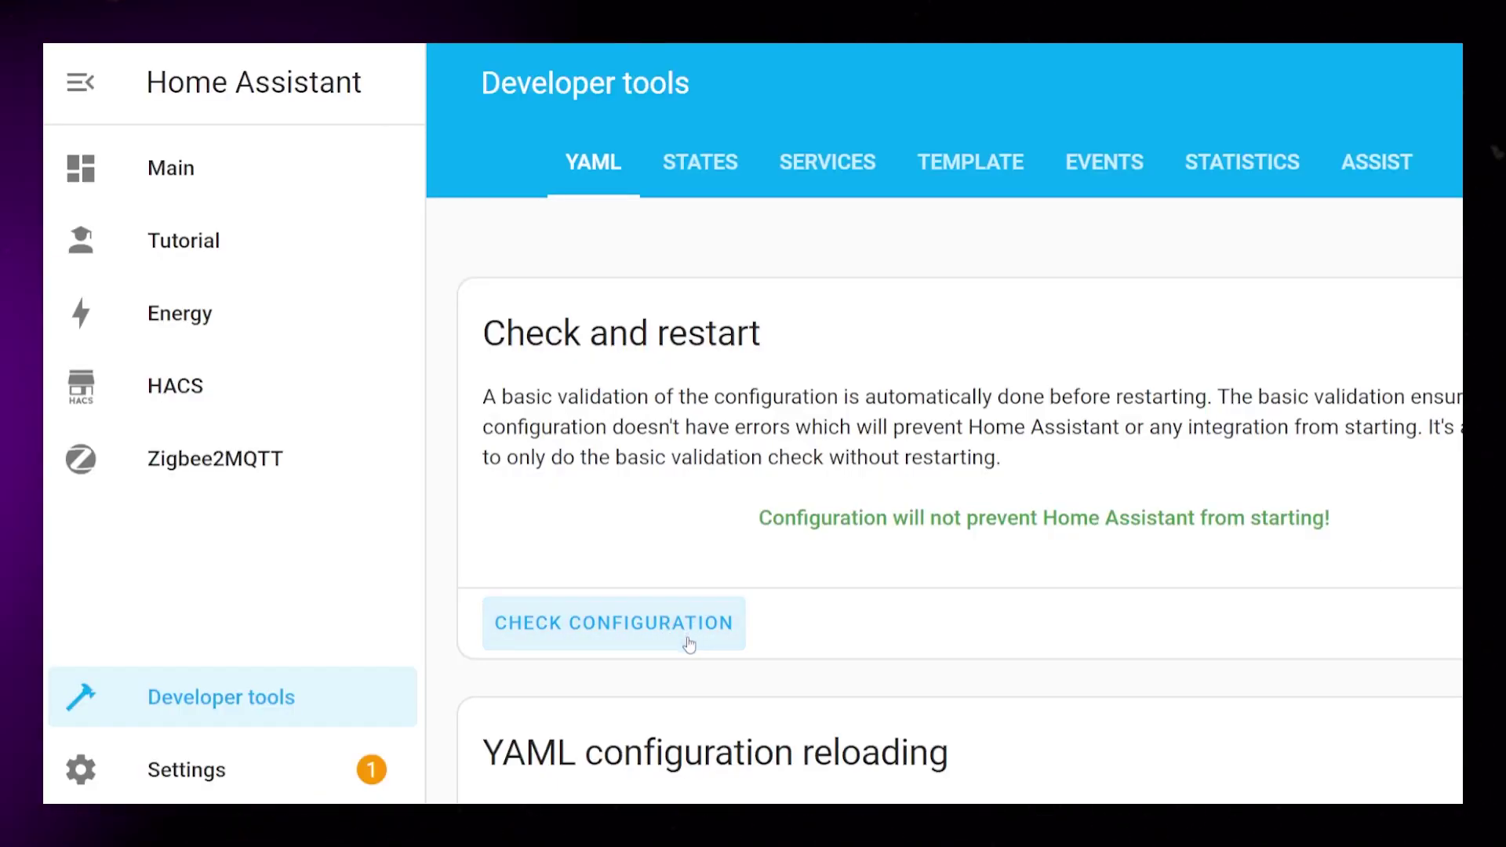
scroll(689, 643, "down", 3)
Step: Reload all YAML configuration after confirming the configuration is valid
left_click(696, 608)
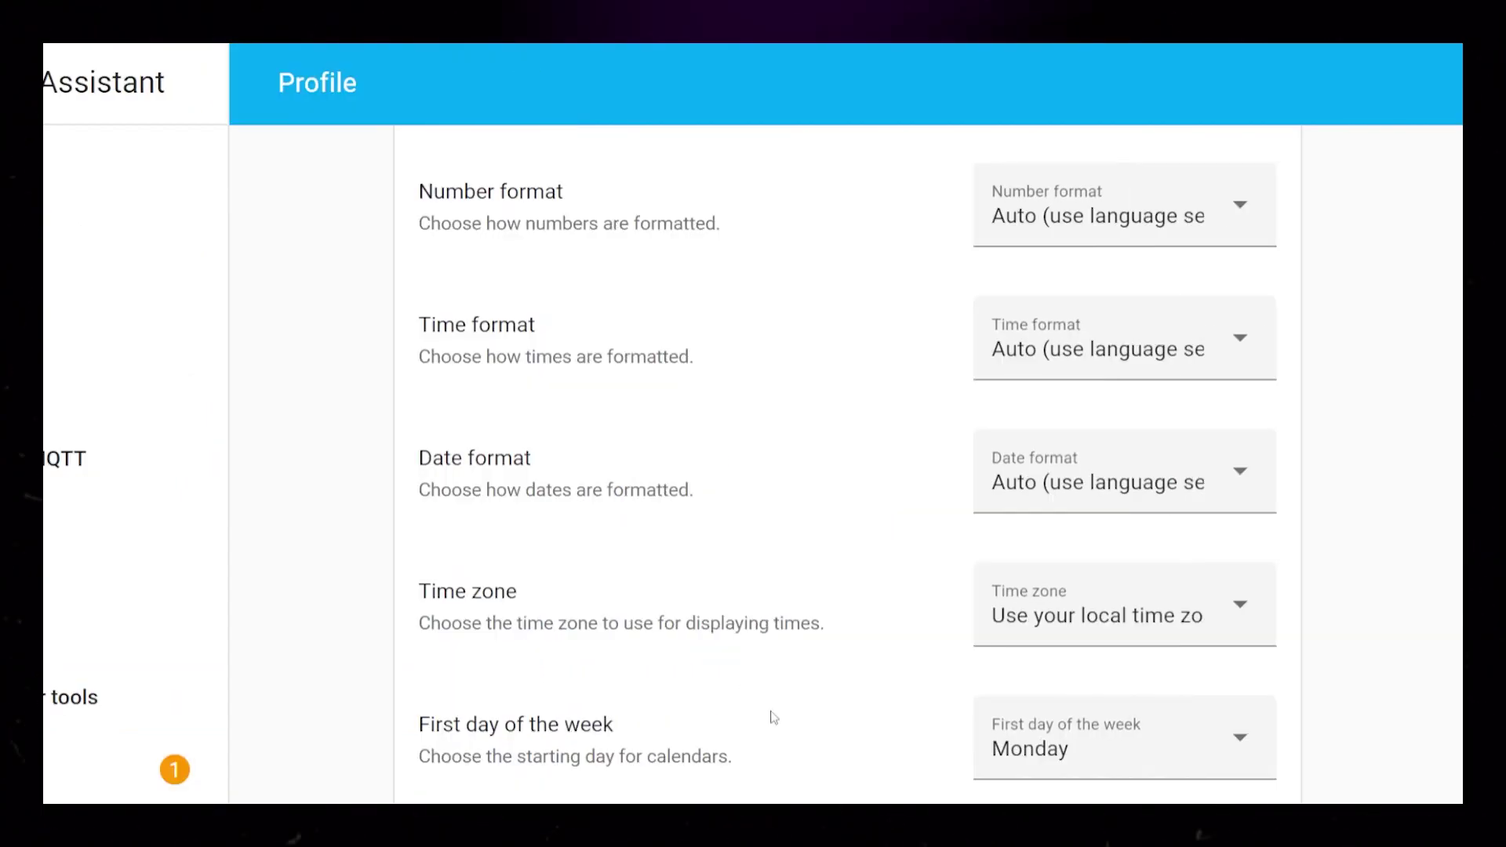
scroll(770, 714, "down", 5)
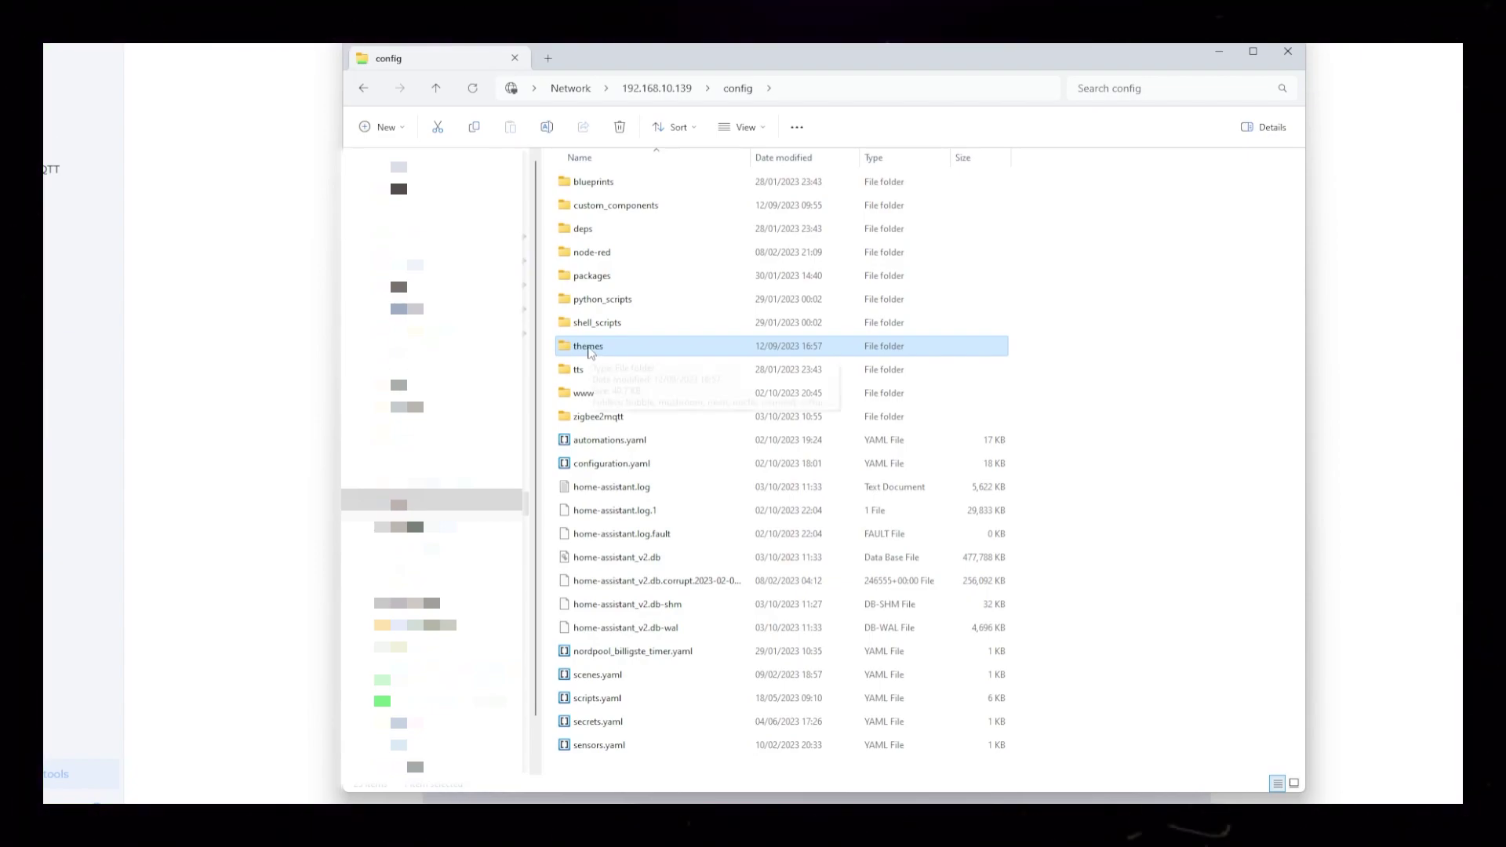
Step: Create a new folder named mytheme inside config\themes
double_click(590, 354)
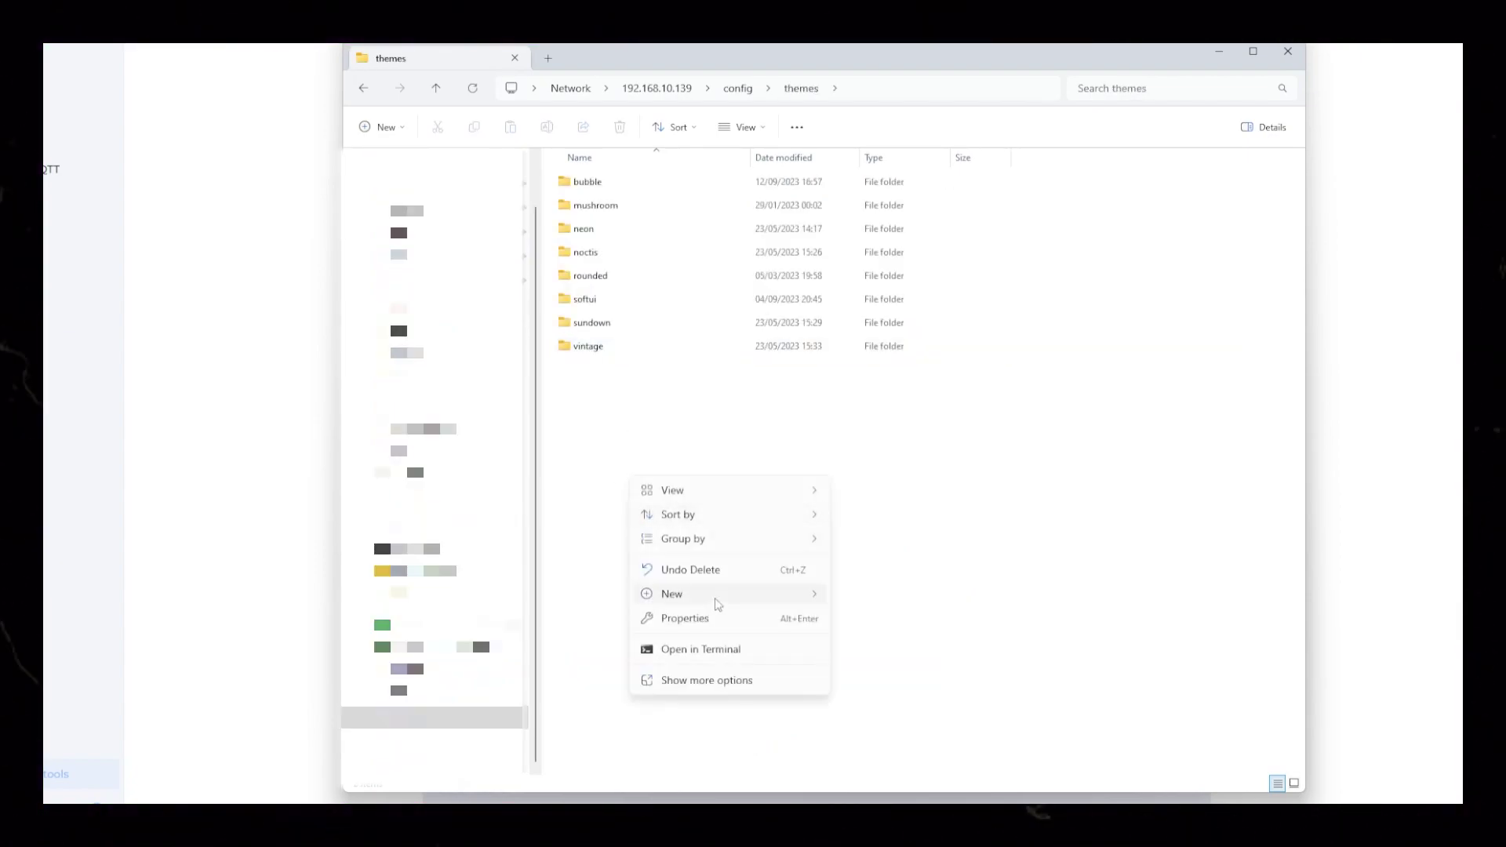
key("ctrl+shift+n")
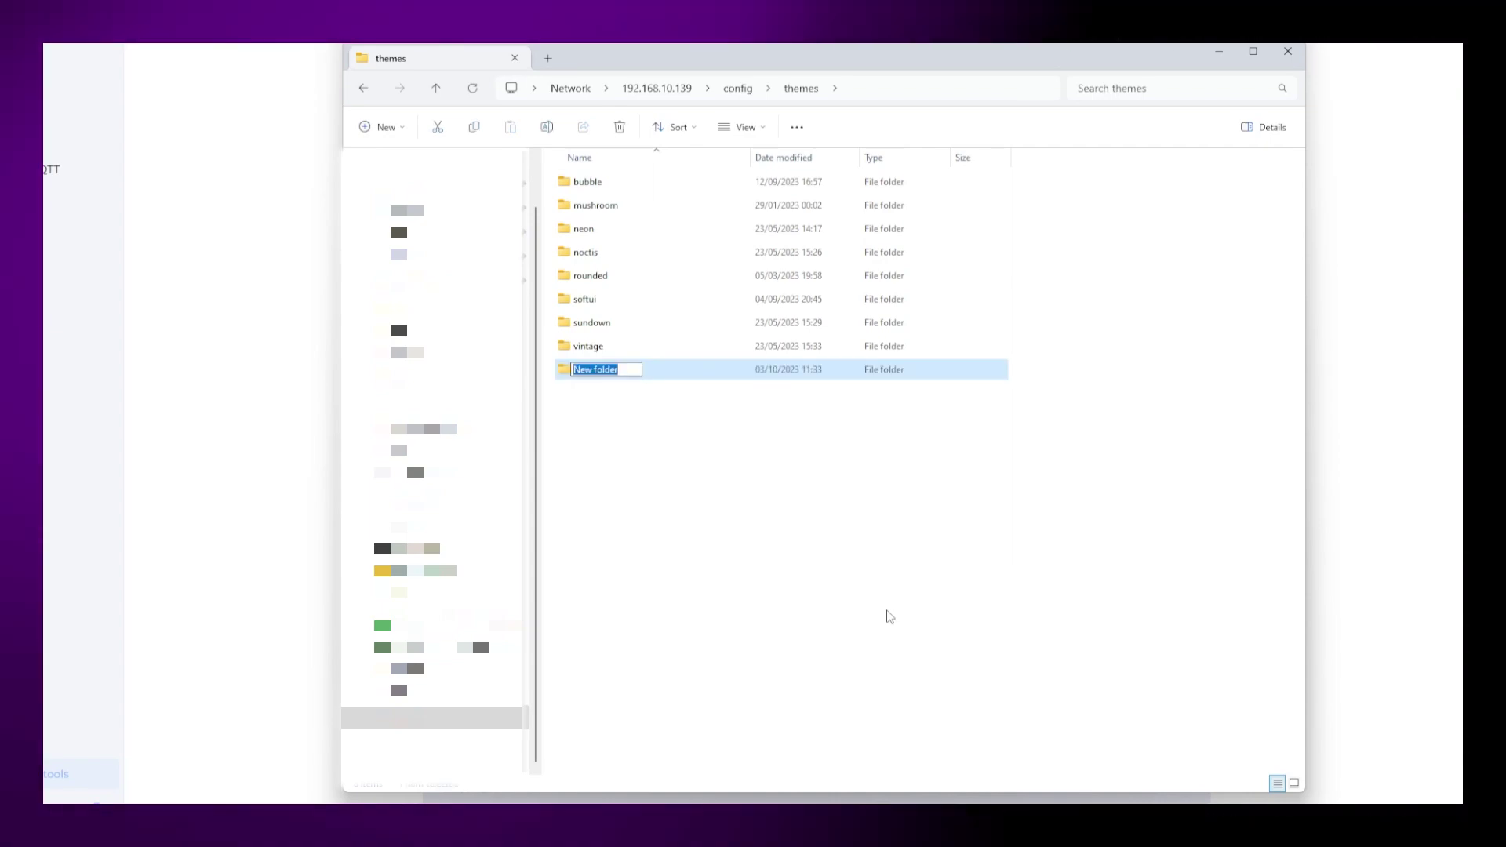
type("mytheme")
key("Return")
key("Return")
Step: Add an empty text document in mytheme and name it mytheme.yaml
right_click(646, 335)
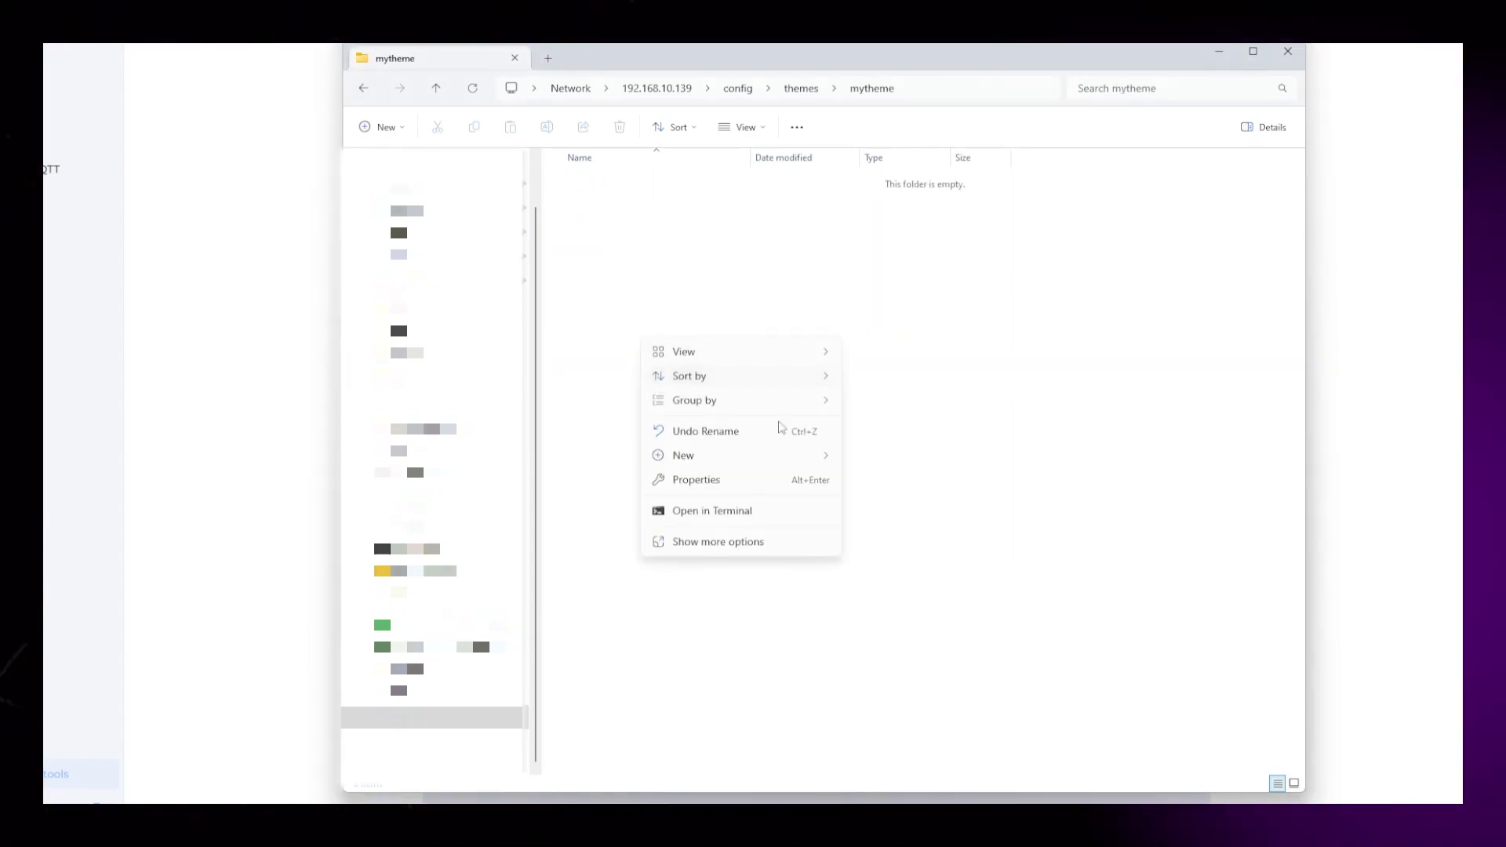
left_click(901, 604)
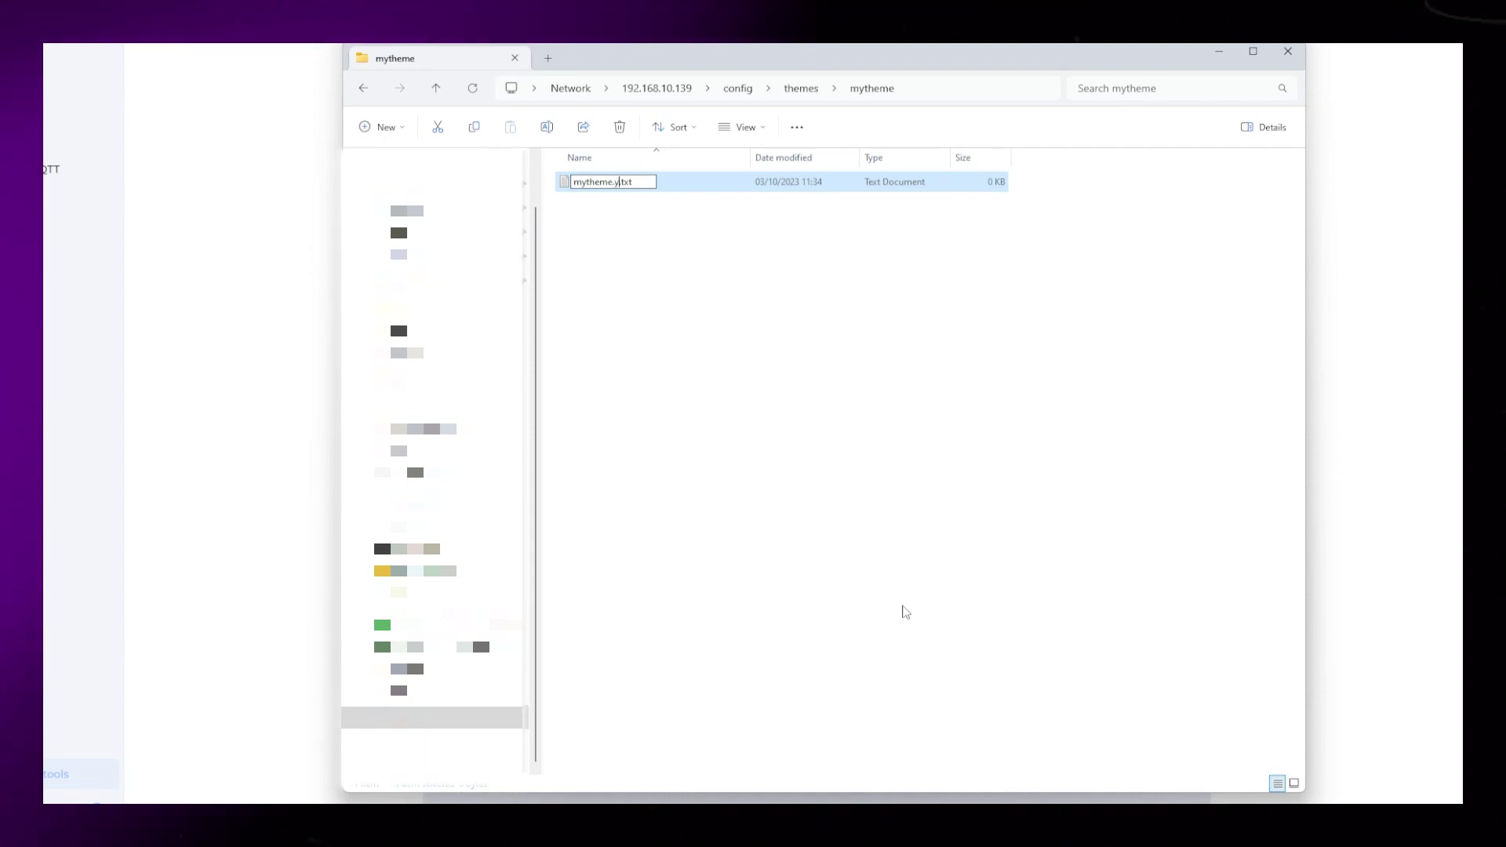
key("Return")
key("Return")
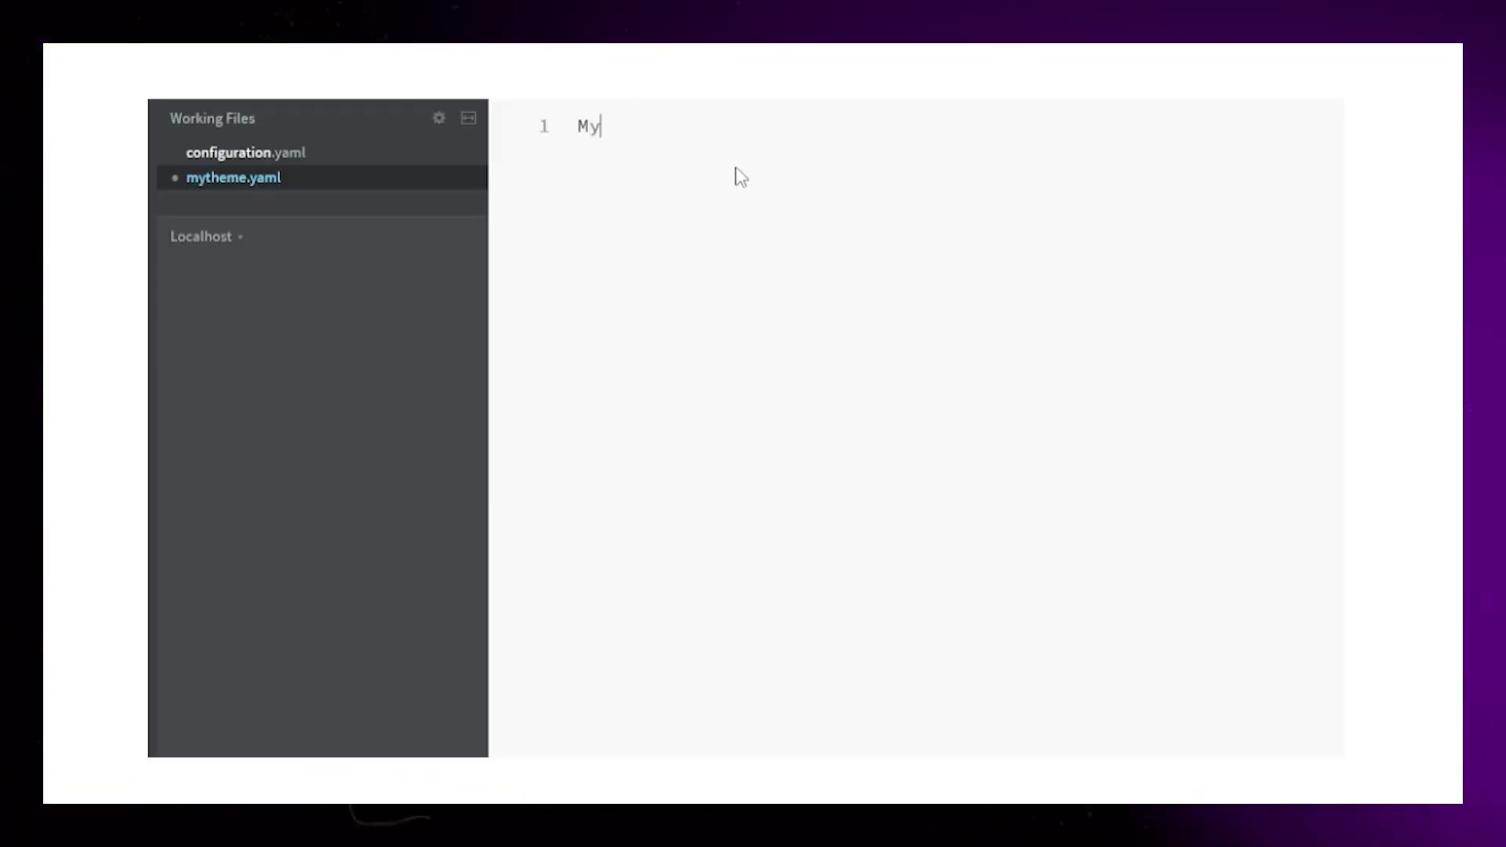
type("the")
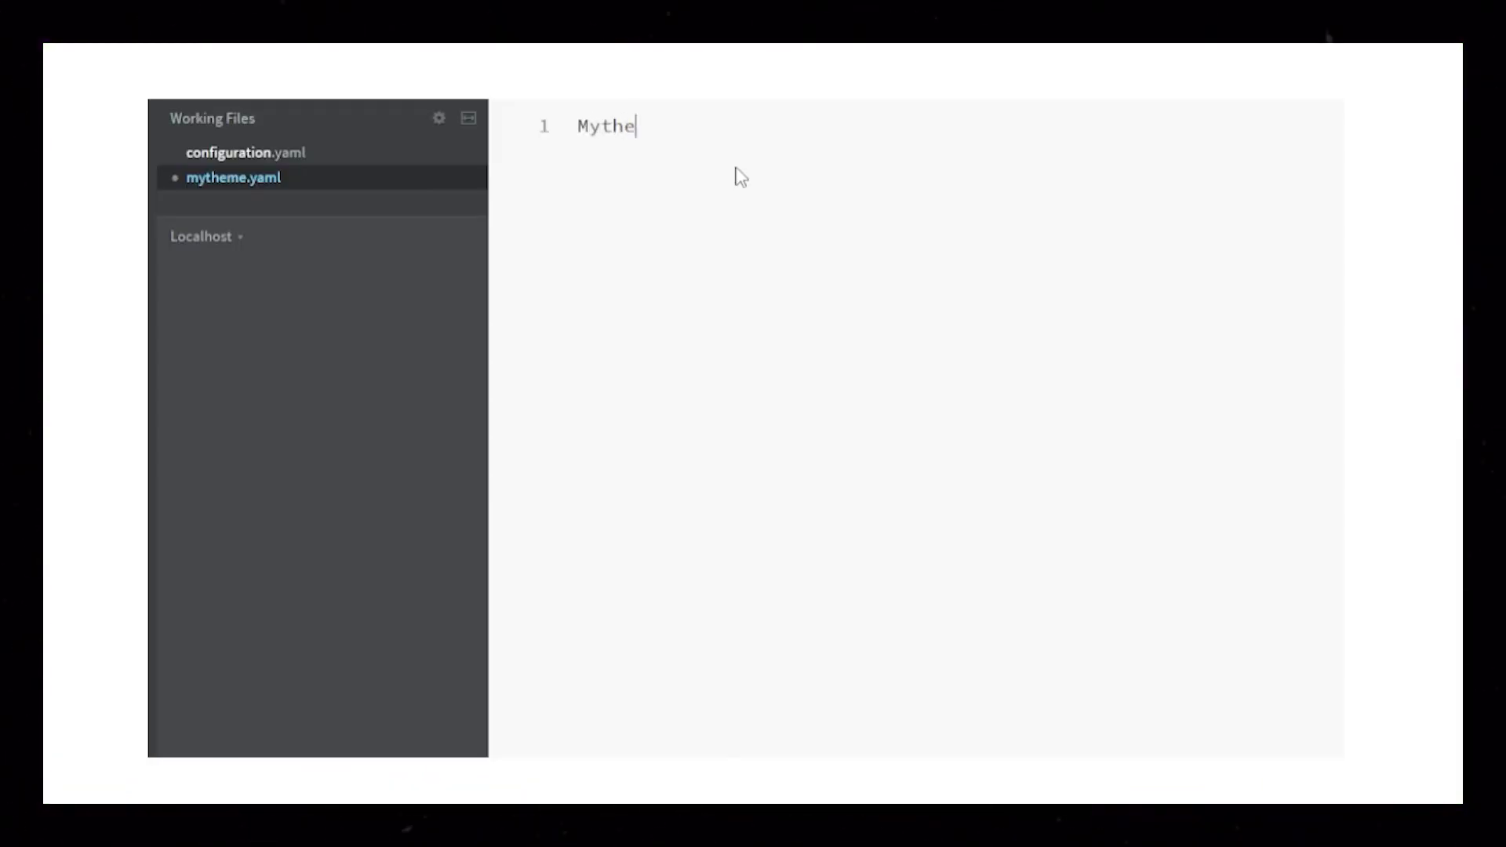
type("me")
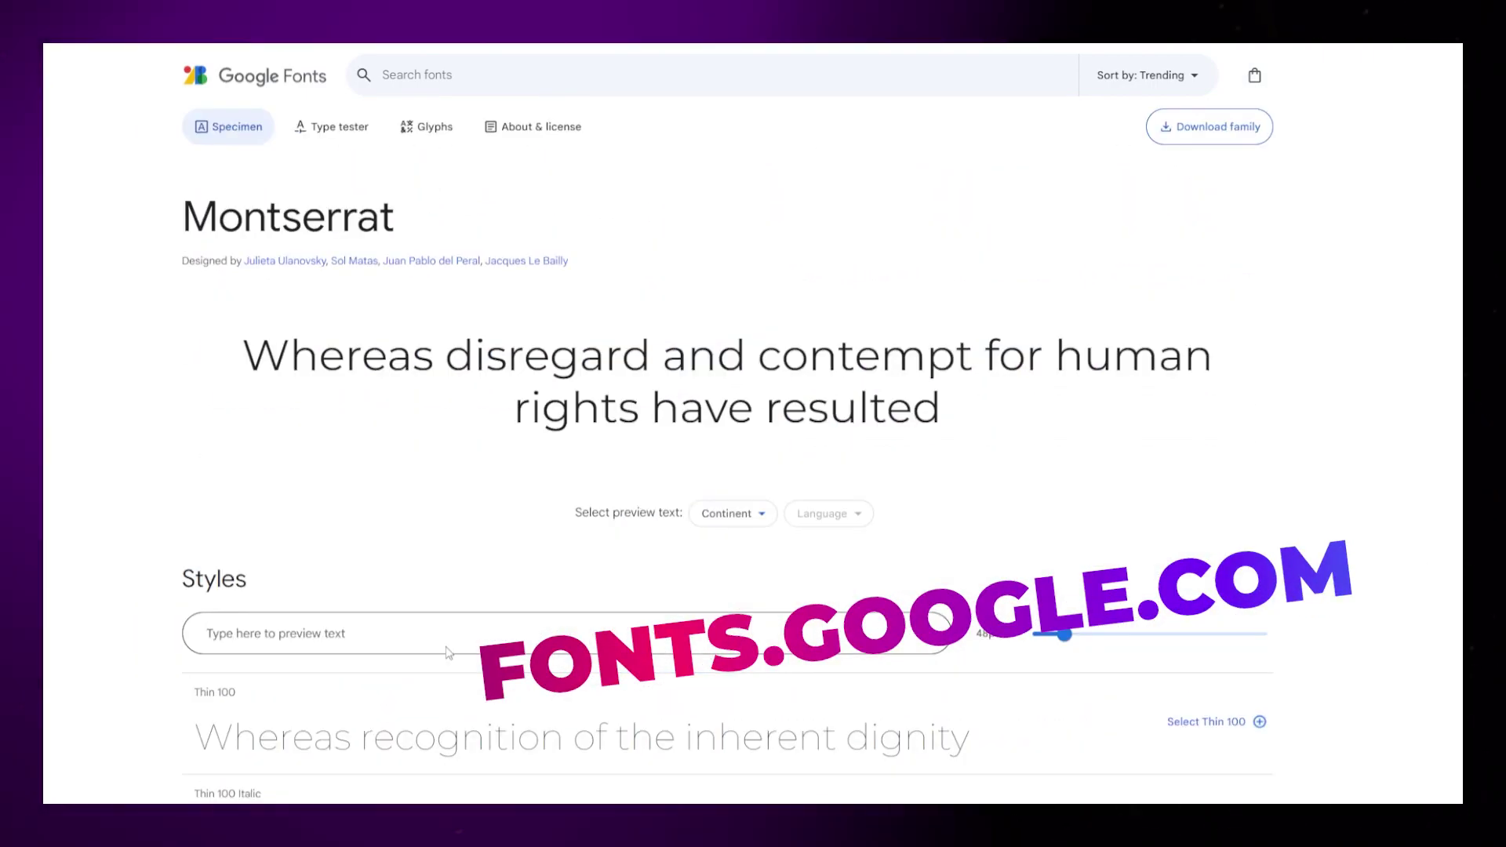
Step: Add Montserrat weights Thin 100 through SemiBold 600 to the selected family
left_click(1253, 77)
left_click(1107, 719)
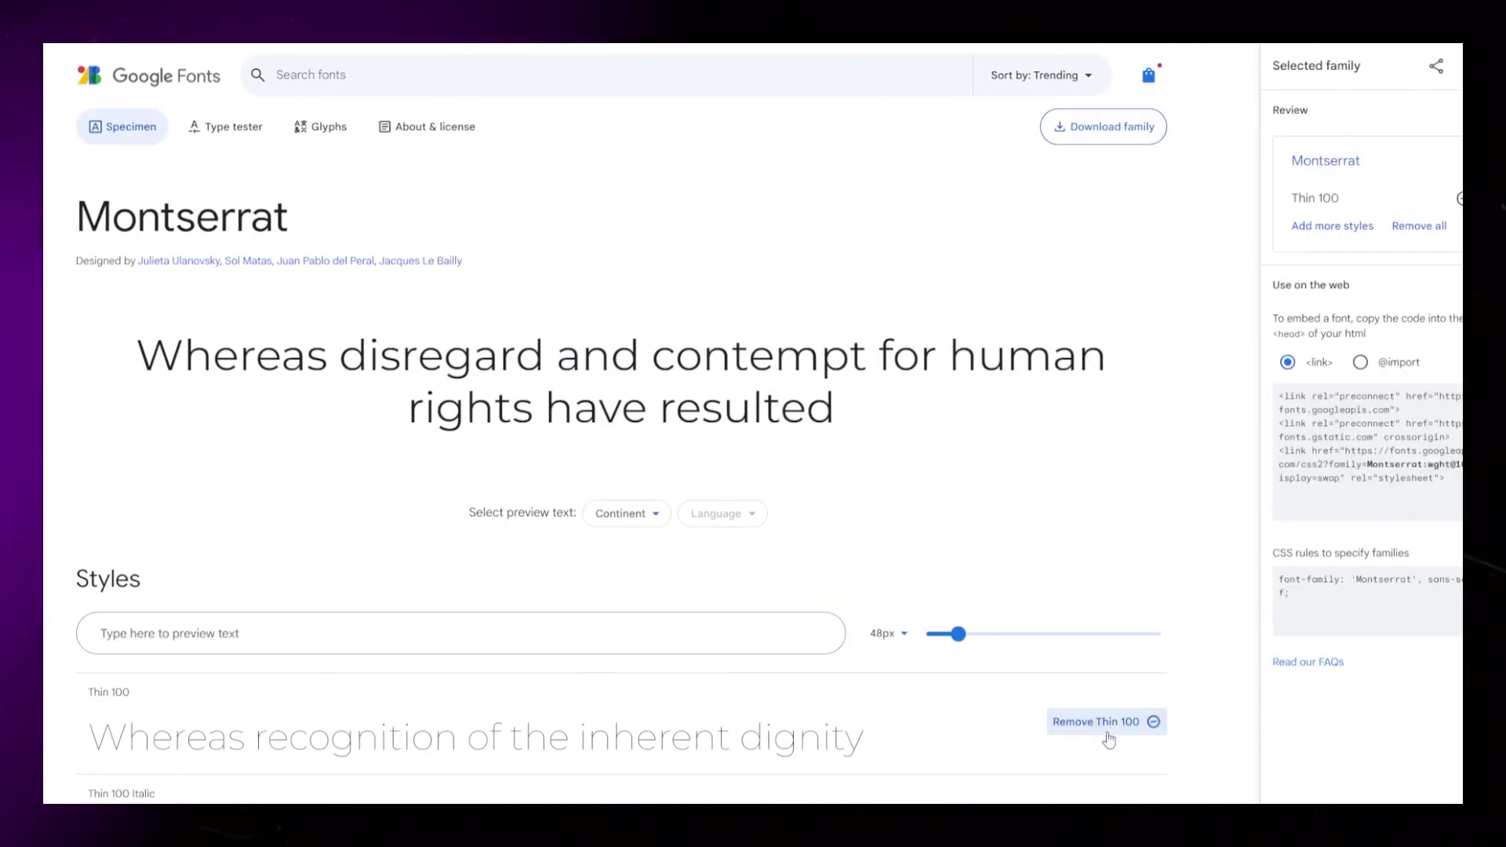
scroll(1107, 729, "down", 3)
left_click(1088, 628)
scroll(1094, 668, "down", 3)
left_click(1110, 713)
left_click(1083, 612)
left_click(1089, 659)
left_click(1099, 605)
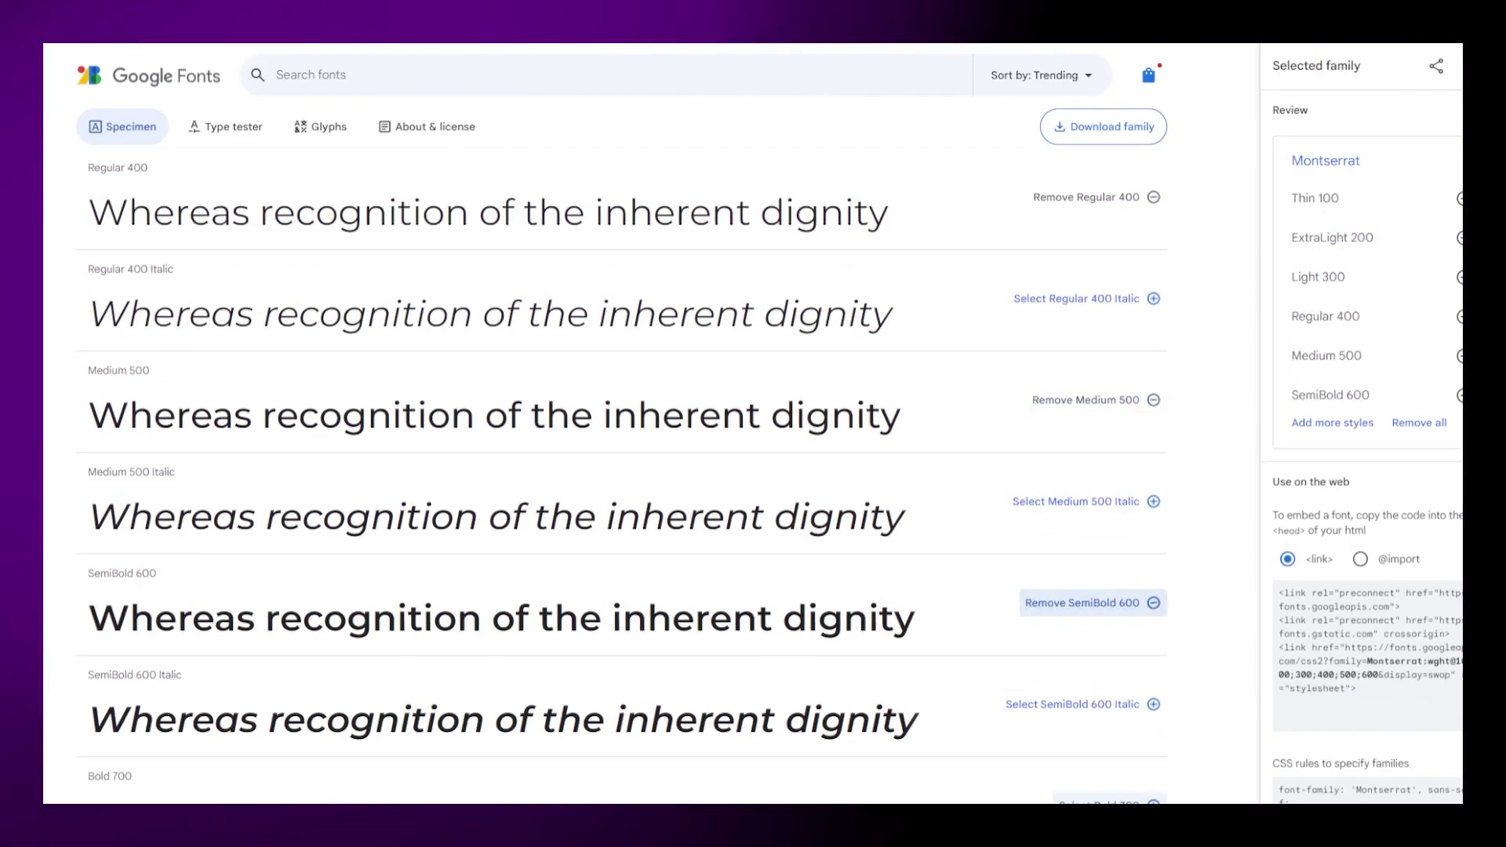
left_click(1123, 613)
left_click(1095, 812)
left_click(1361, 597)
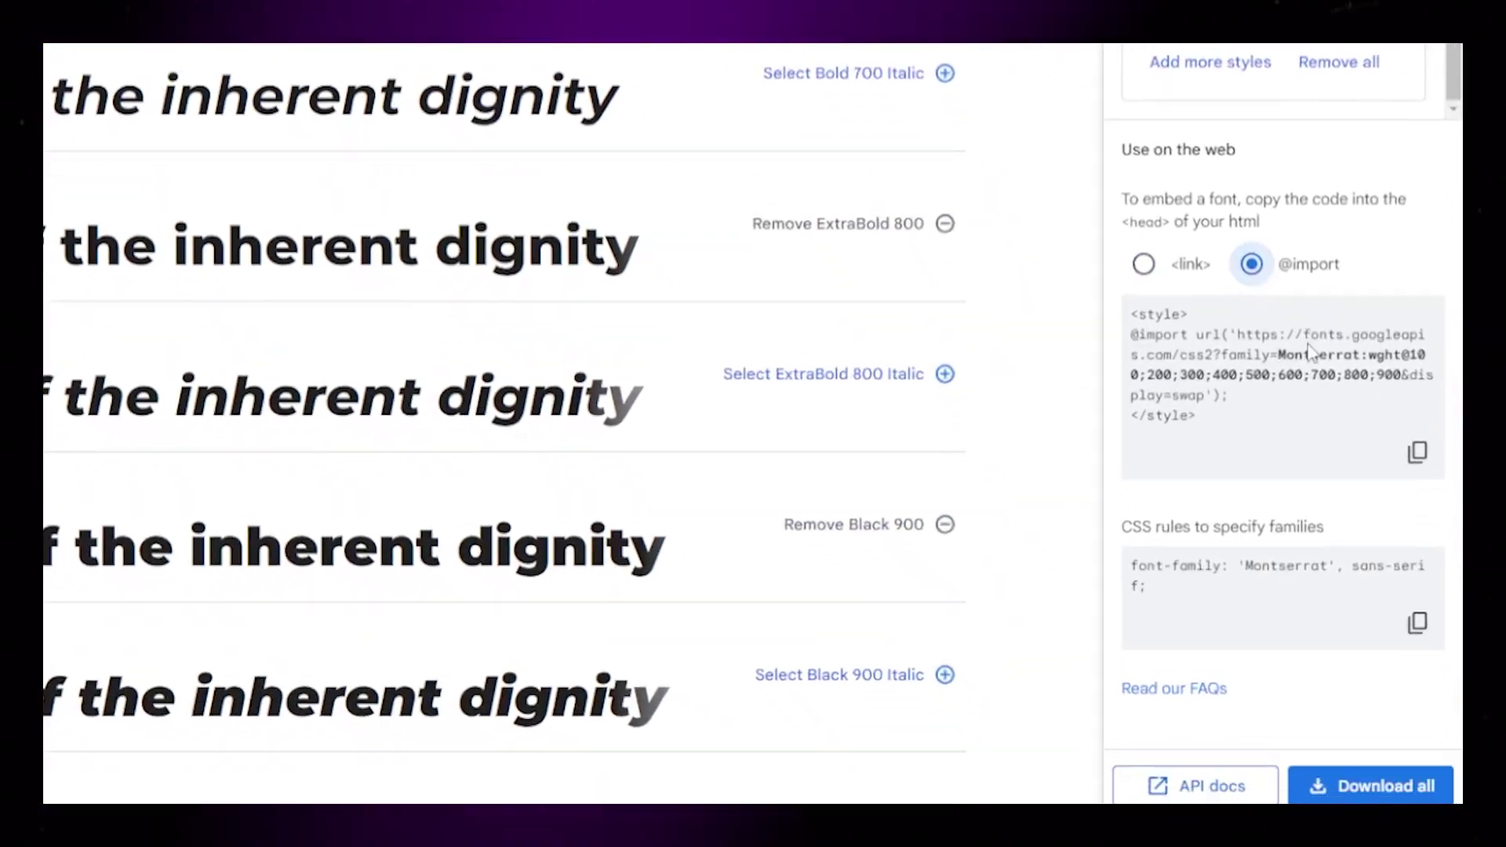
mouse_move(1234, 321)
left_mouse_down()
mouse_move(1337, 341)
mouse_move(1397, 380)
left_mouse_up()
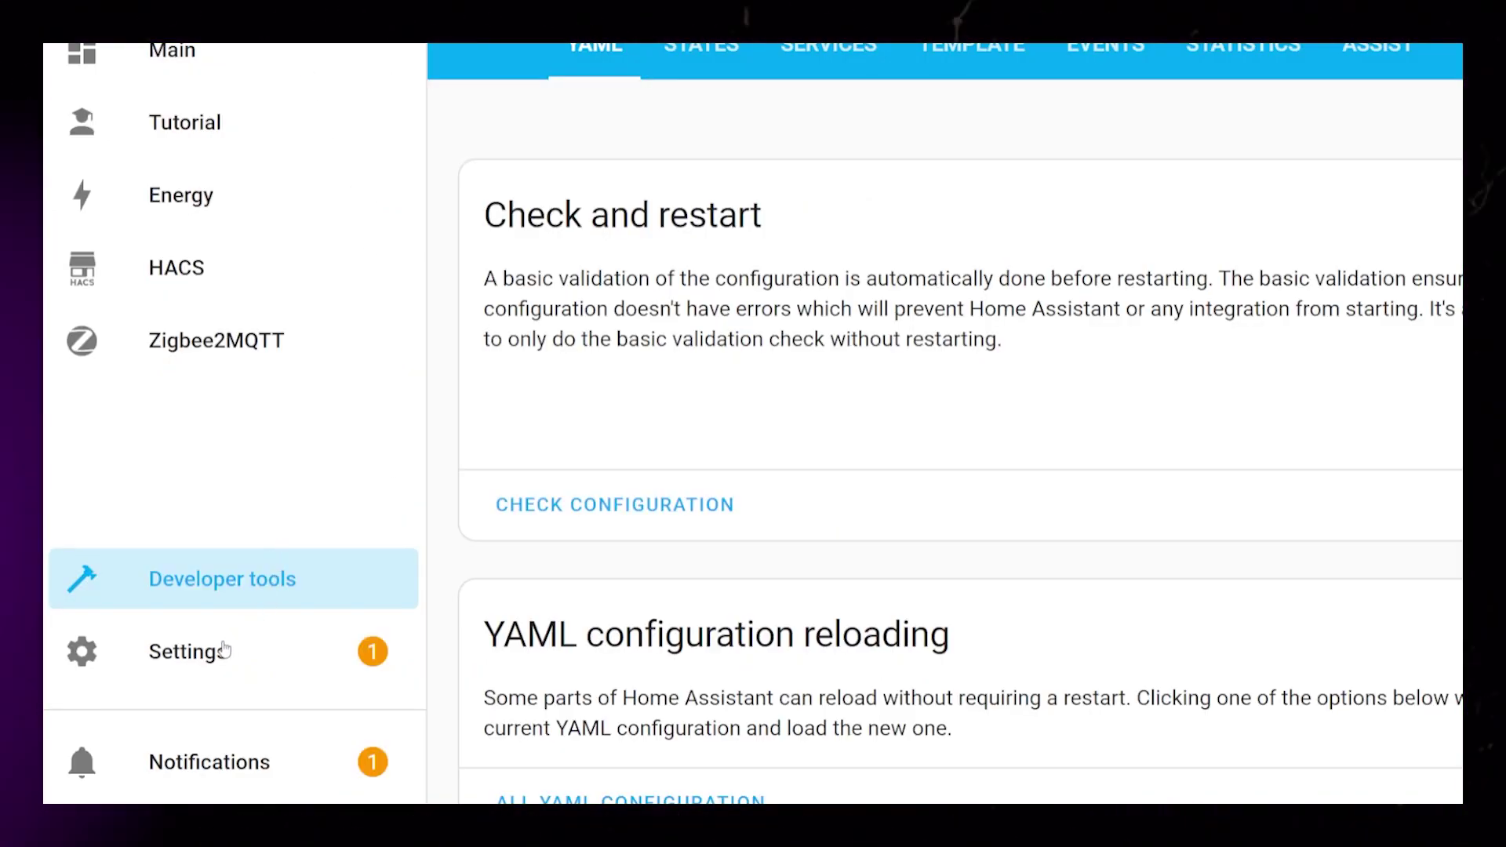
Step: Add the Montserrat Google Fonts URL as a Stylesheet dashboard resource
left_click(220, 660)
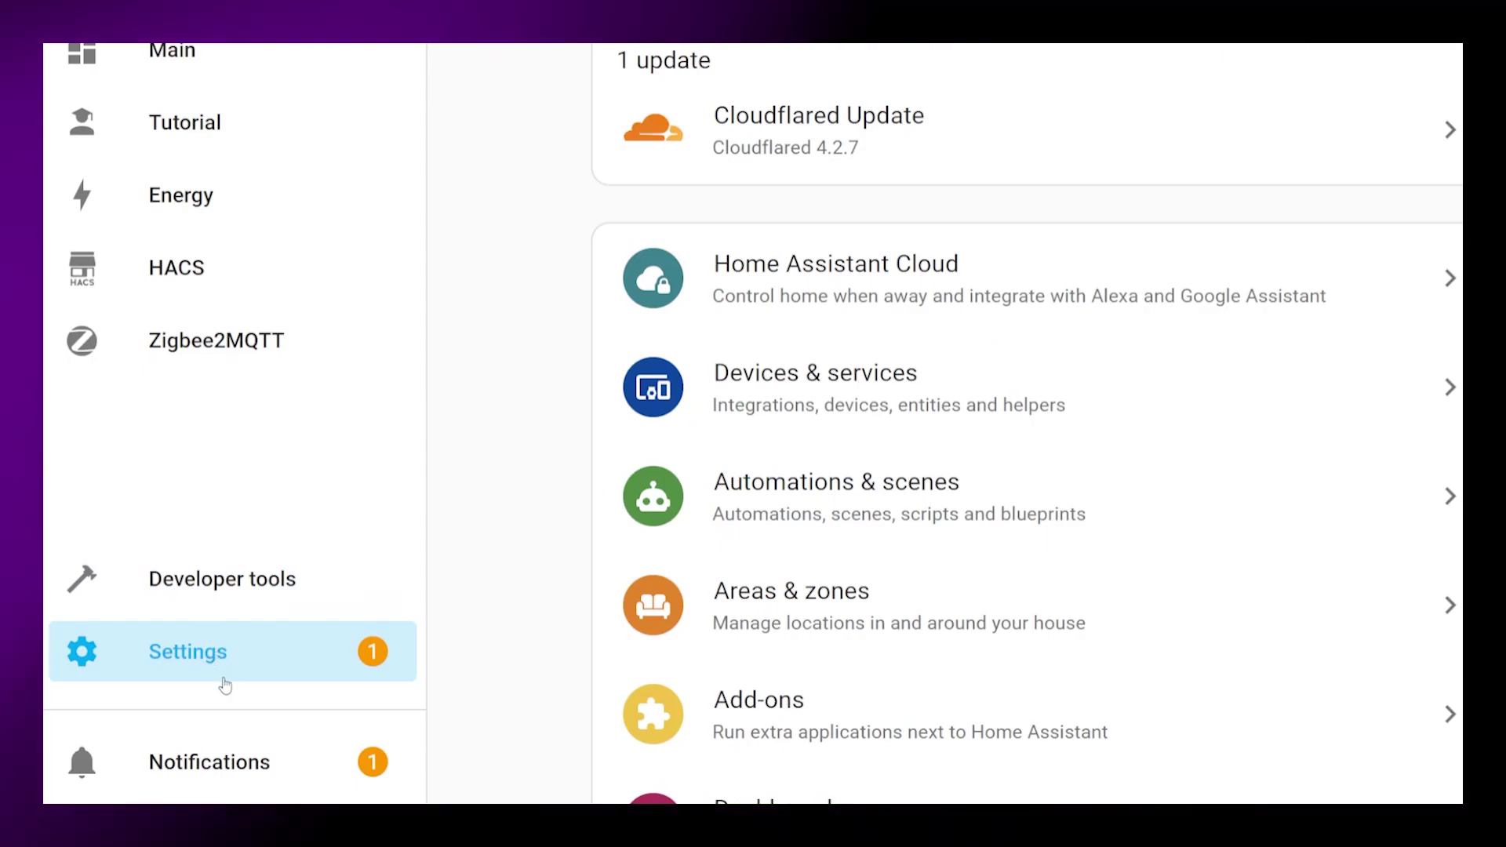
scroll(941, 553, "down", 1)
scroll(930, 542, "down", 3)
left_click(926, 540)
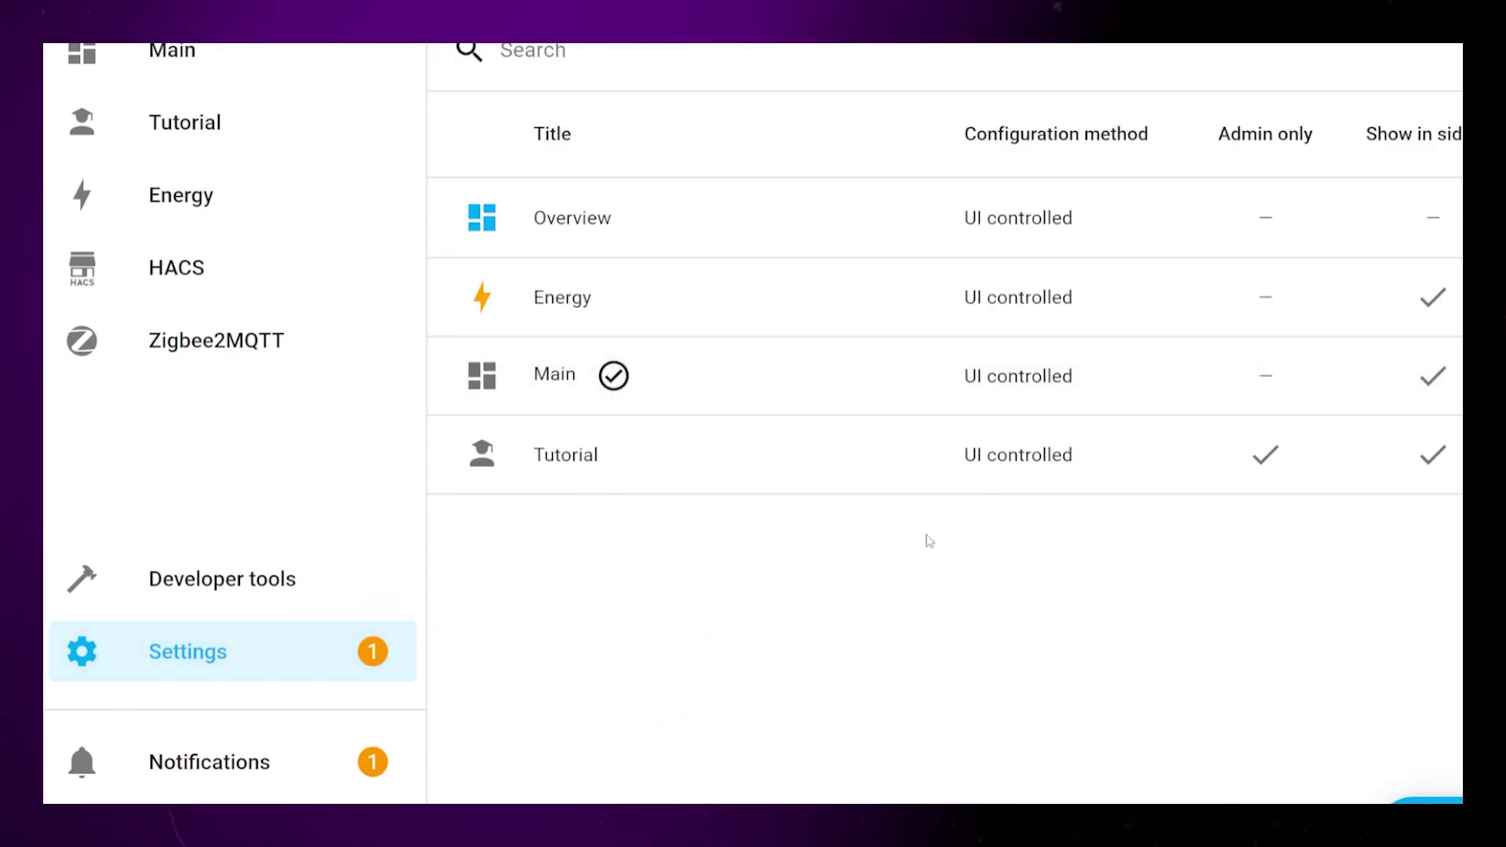
left_click(1409, 89)
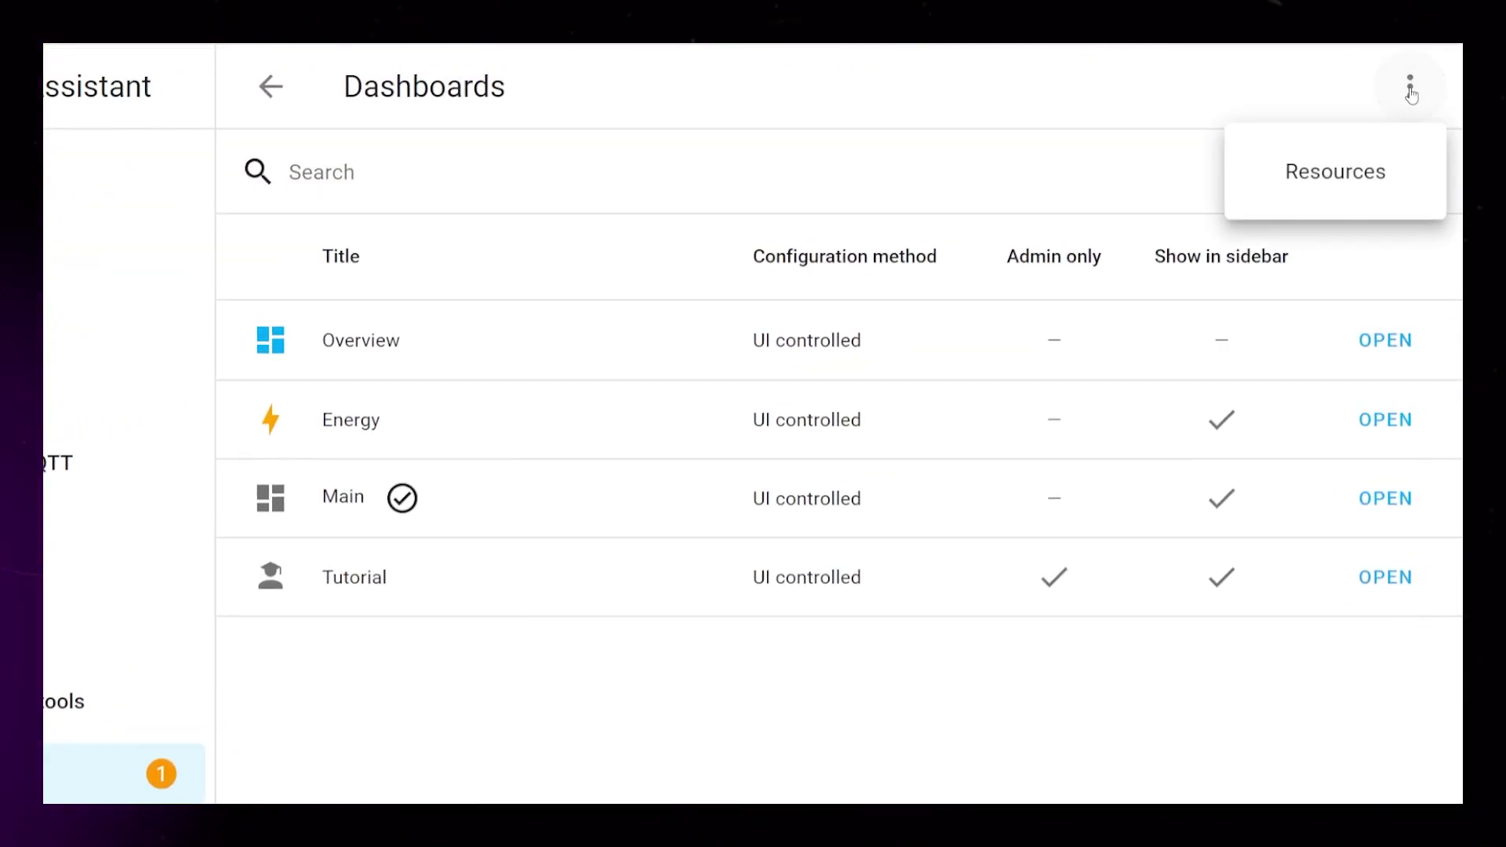
left_click(1347, 175)
scroll(1094, 576, "down", 5)
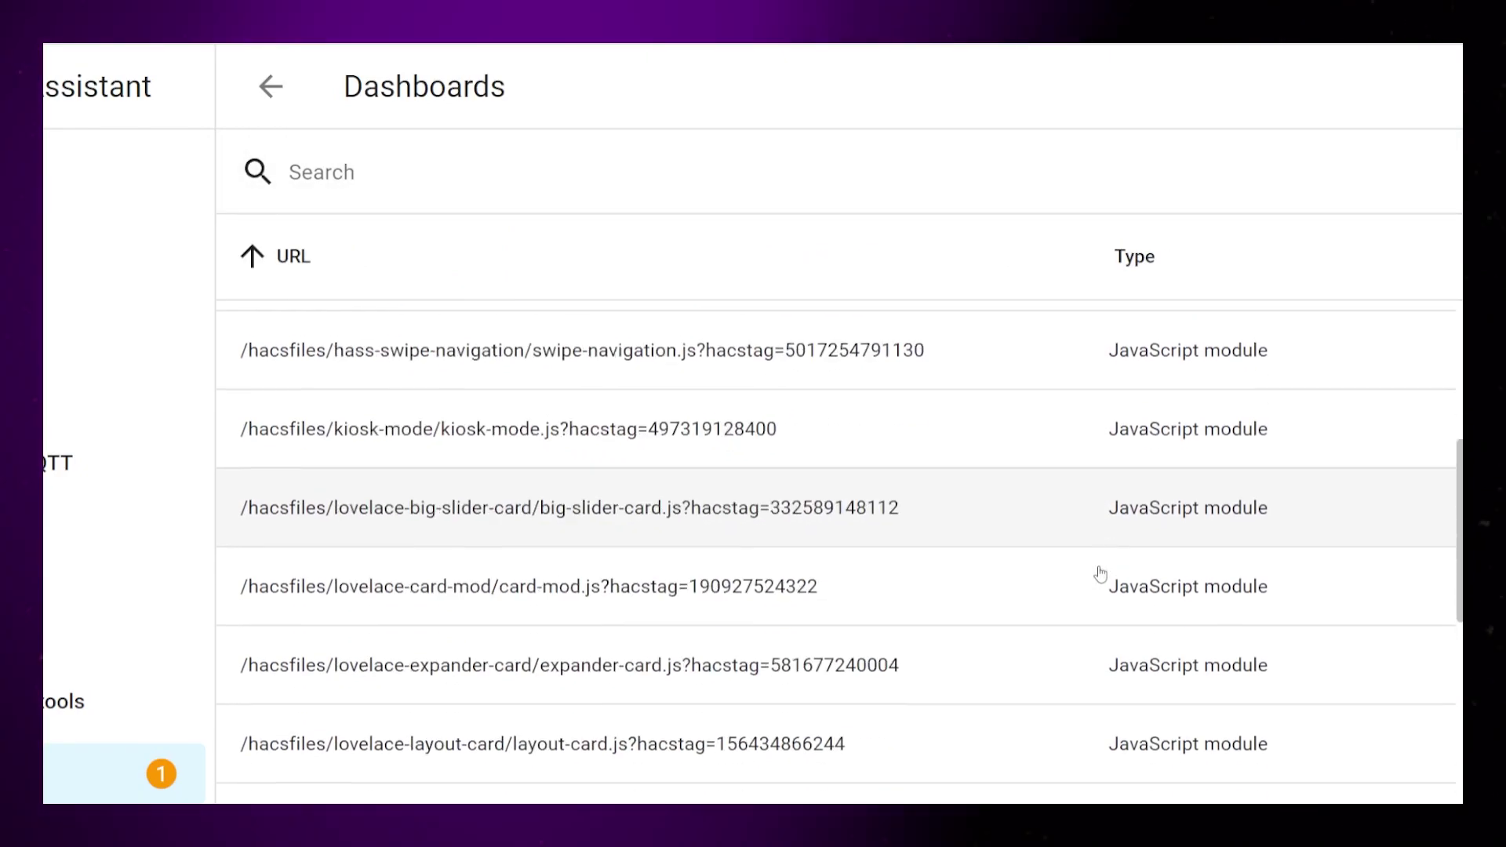
scroll(1094, 577, "down", 5)
scroll(1103, 359, "down", 5)
scroll(1103, 356, "down", 3)
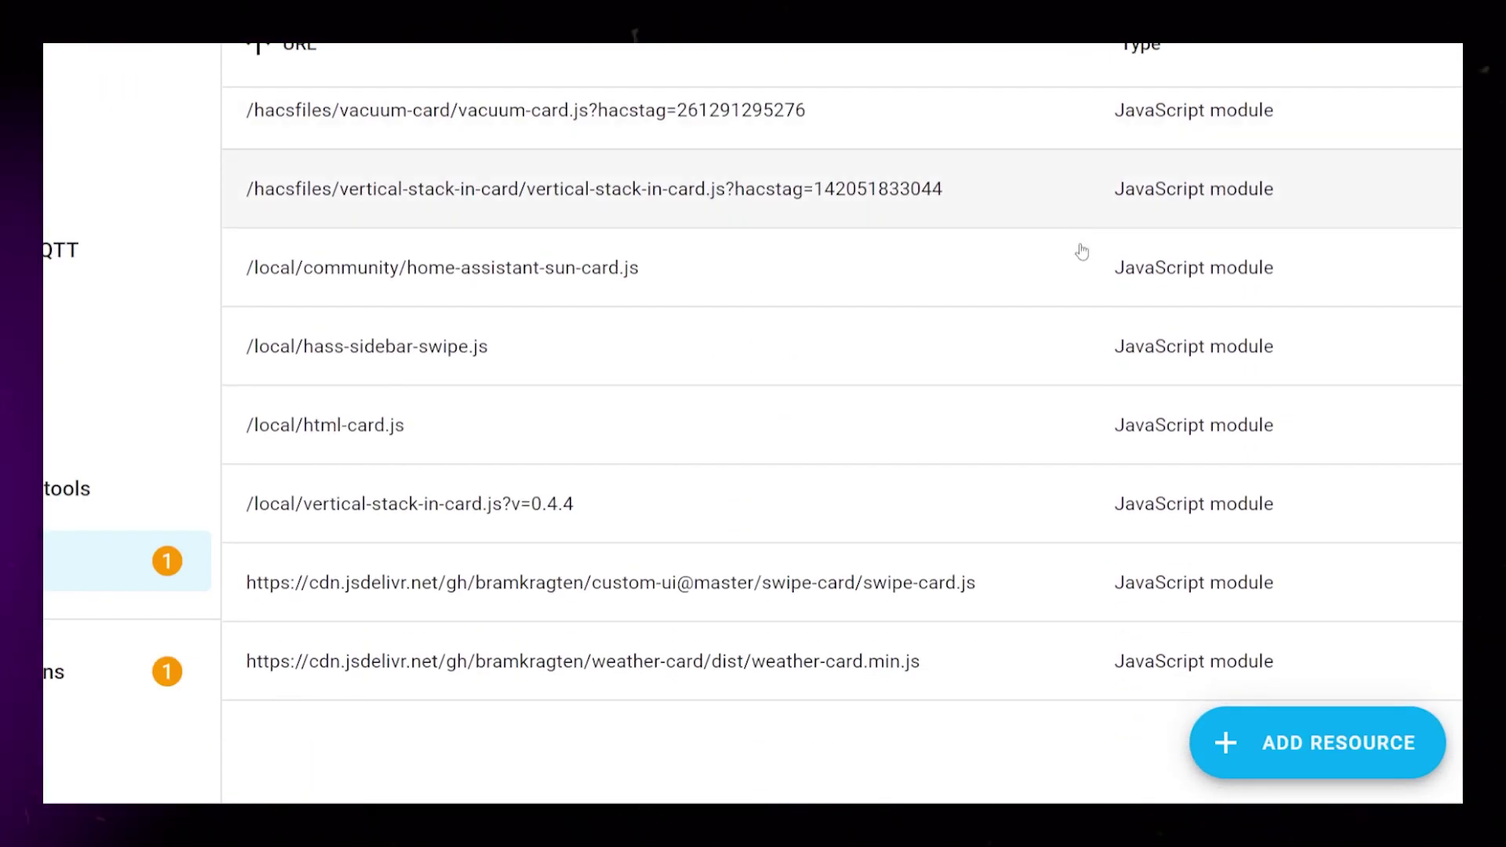
left_click(1306, 745)
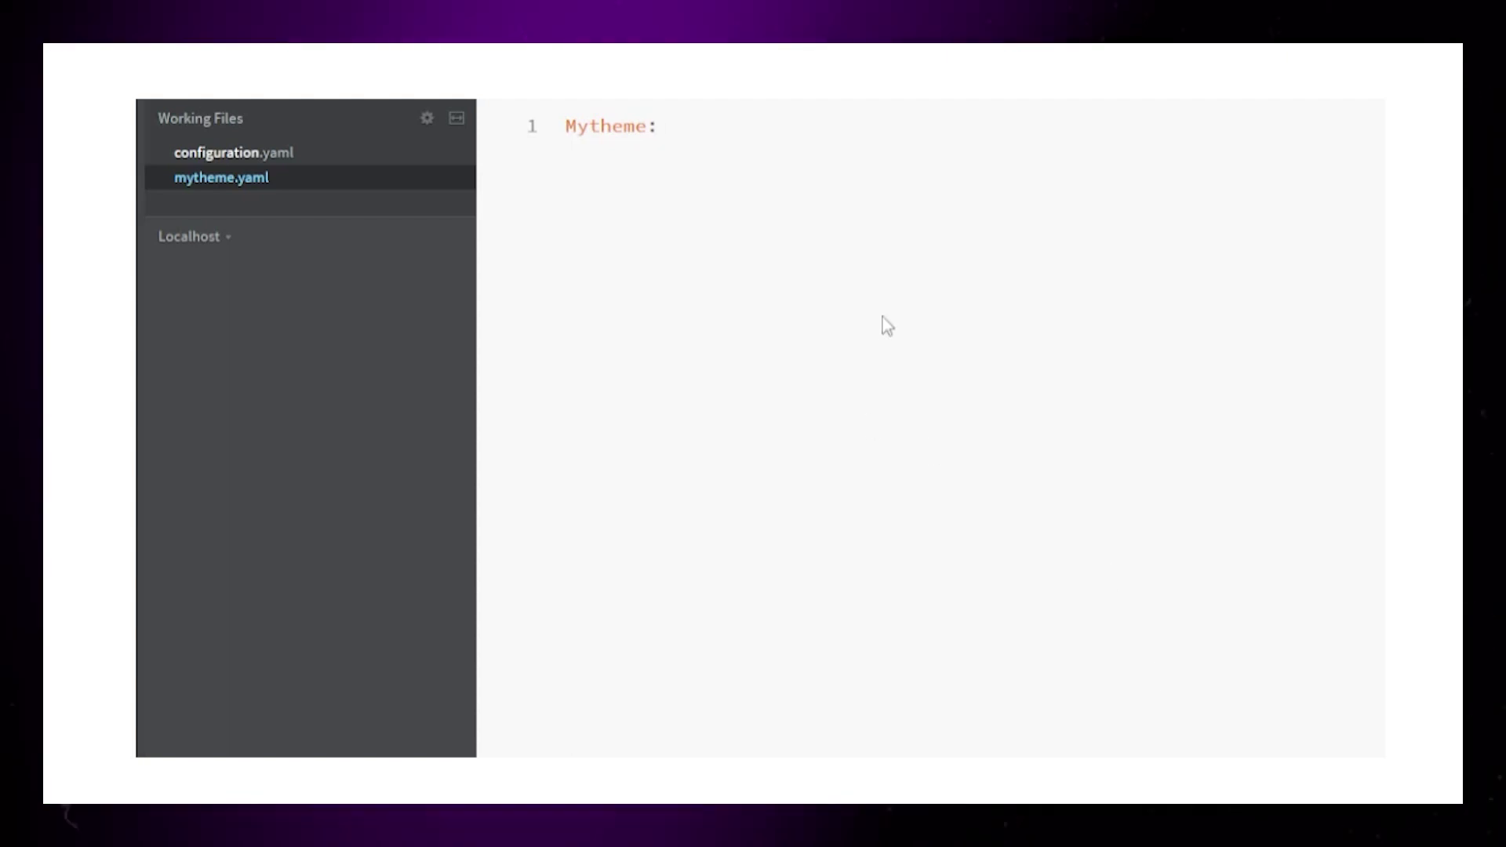
Step: Paste the Montserrat primary-font-family and paper-font lines into mytheme.yaml below the theme name
key("Return")
key("Return")
type("#F")
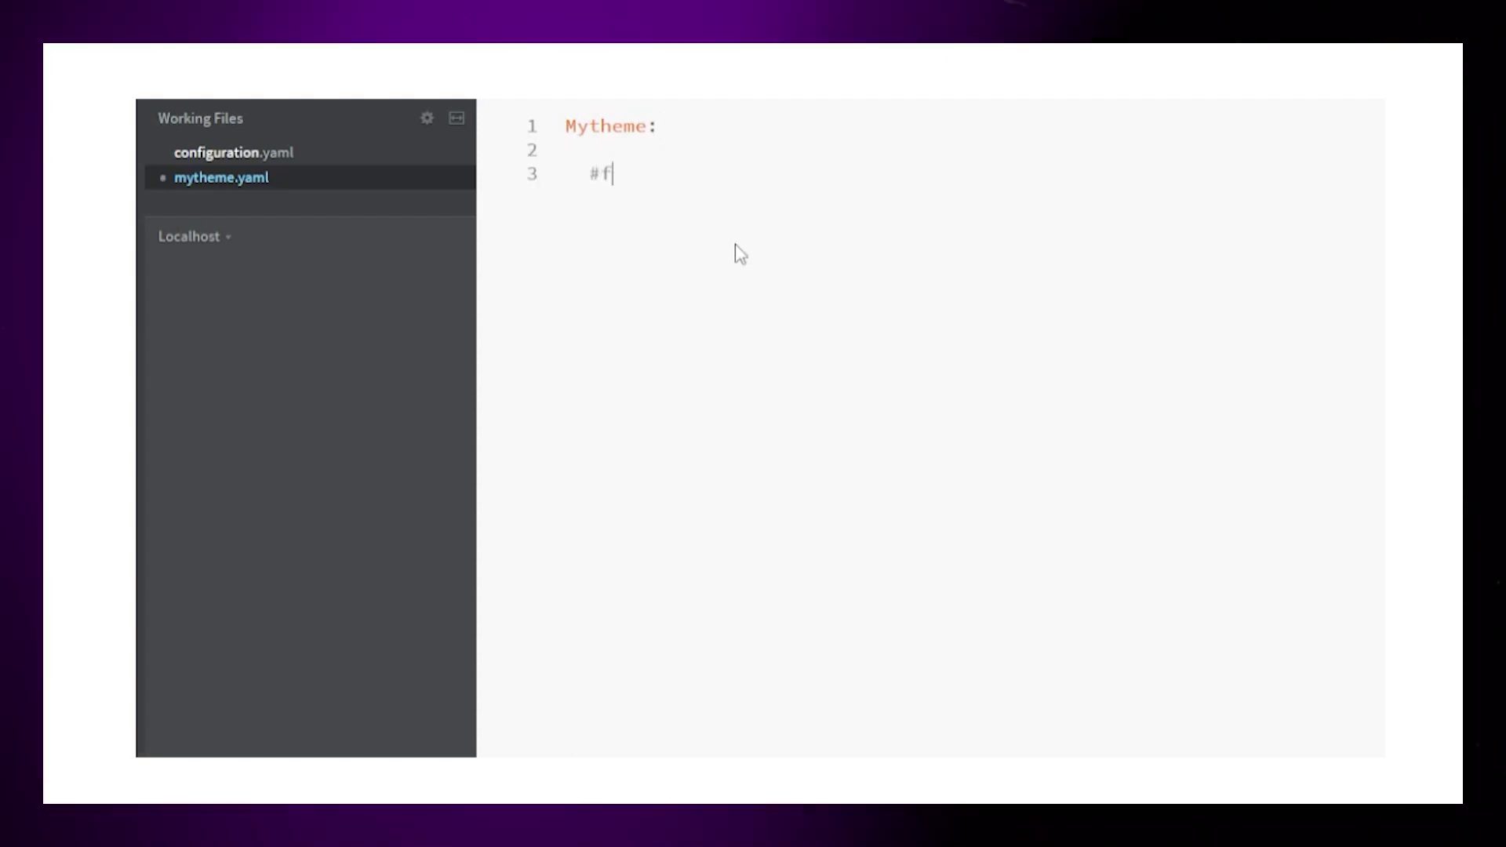
type("ont")
key("Return")
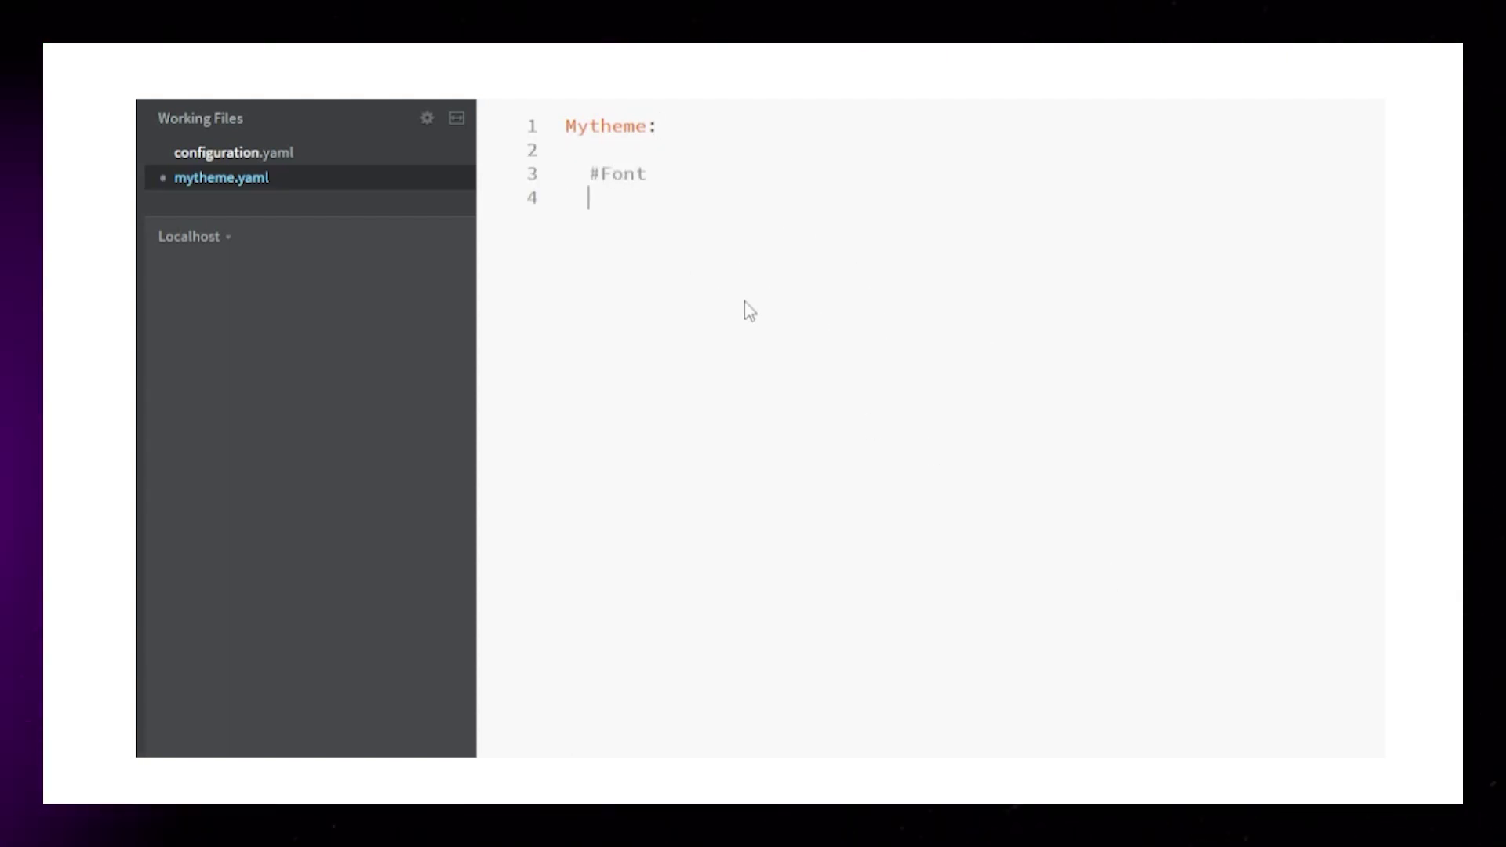
type("primary-font-family: 'Montserrat'   paper-font-common-base_-_font-family: \"var(--primary-font-family)\"   paper-font-common-code_-_font-family: \"var(--primary-font-family)\"   paper-font-body1_-_font-family: \"var(--primary-font-family)\"   paper-font-subhead_-_font-family: \"var(--primary-font-family)\"   paper-font-headline_-_font-family: \"var(--primary-font-family)\"   paper-font-caption_-_font-family: \"var(--primary-font-family)\"   paper-font-title_-_font-family: \"var(--primary-font-family)\"   ha-card-header-font-family: \"var(--primary-font-family)\"")
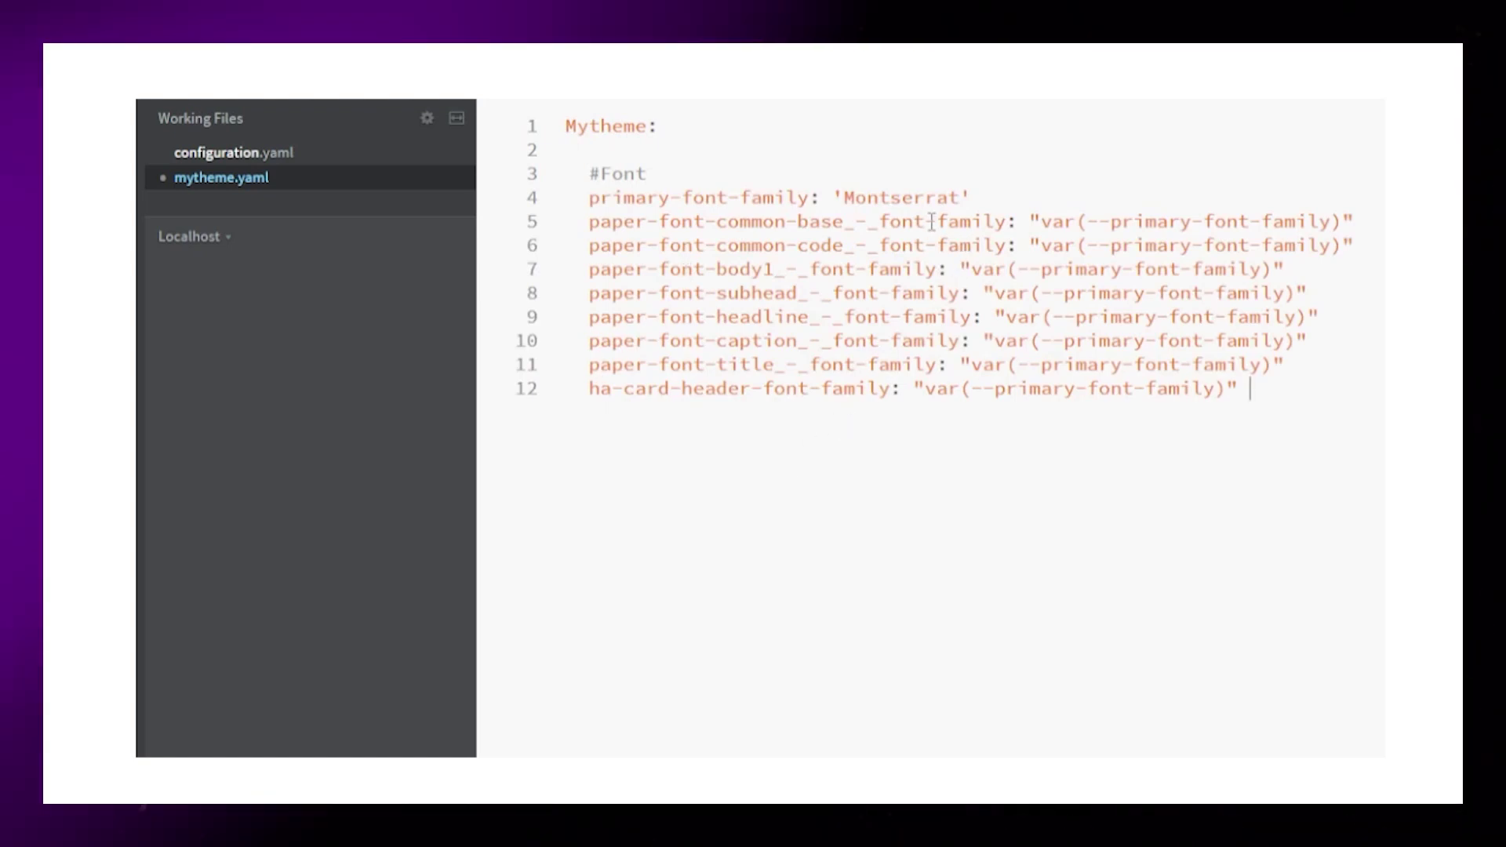
left_click_drag(843, 197, 938, 199)
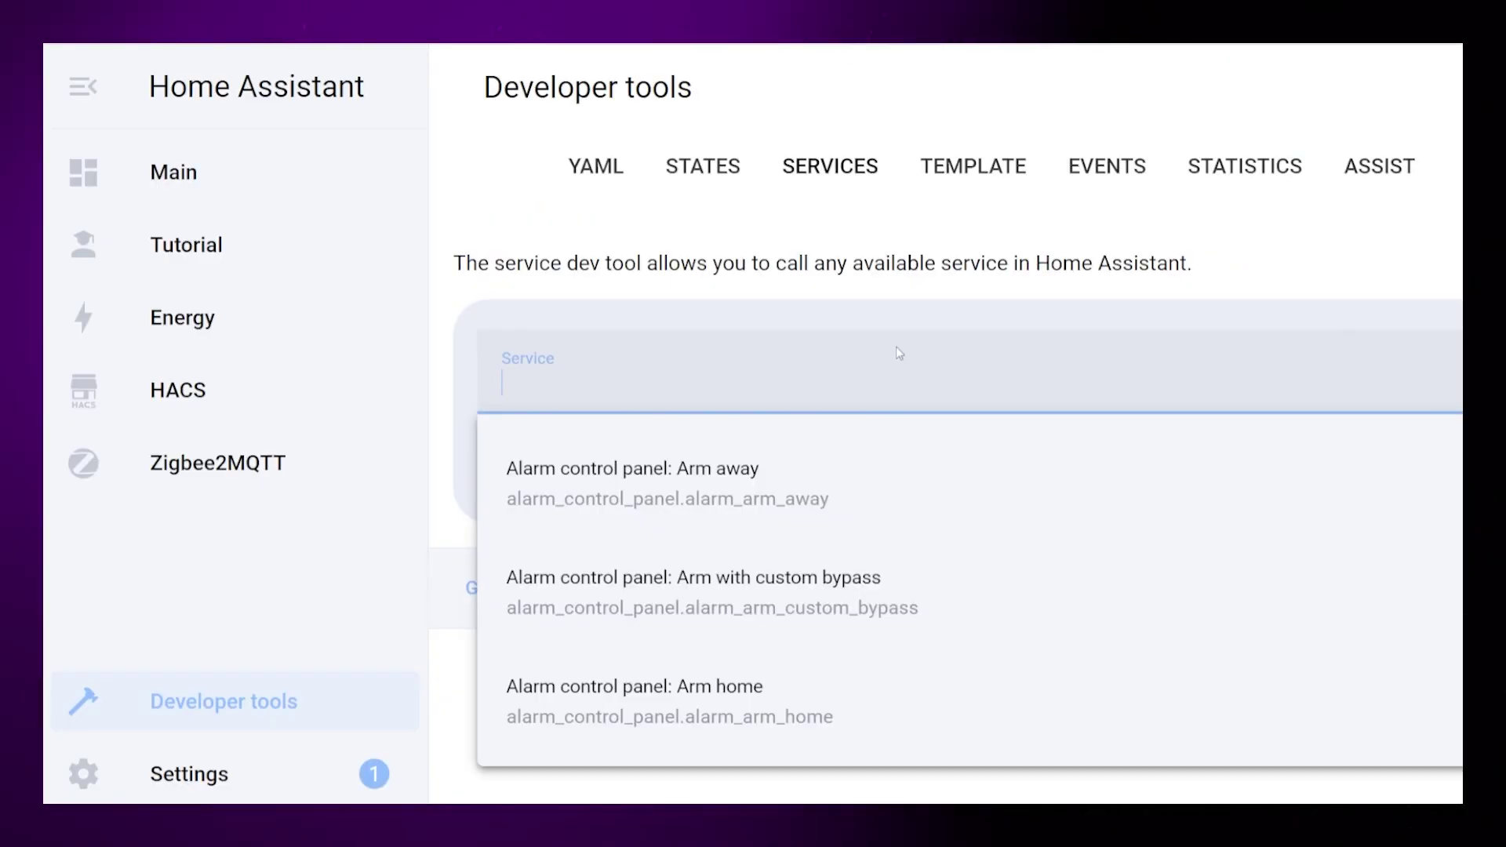
type("r")
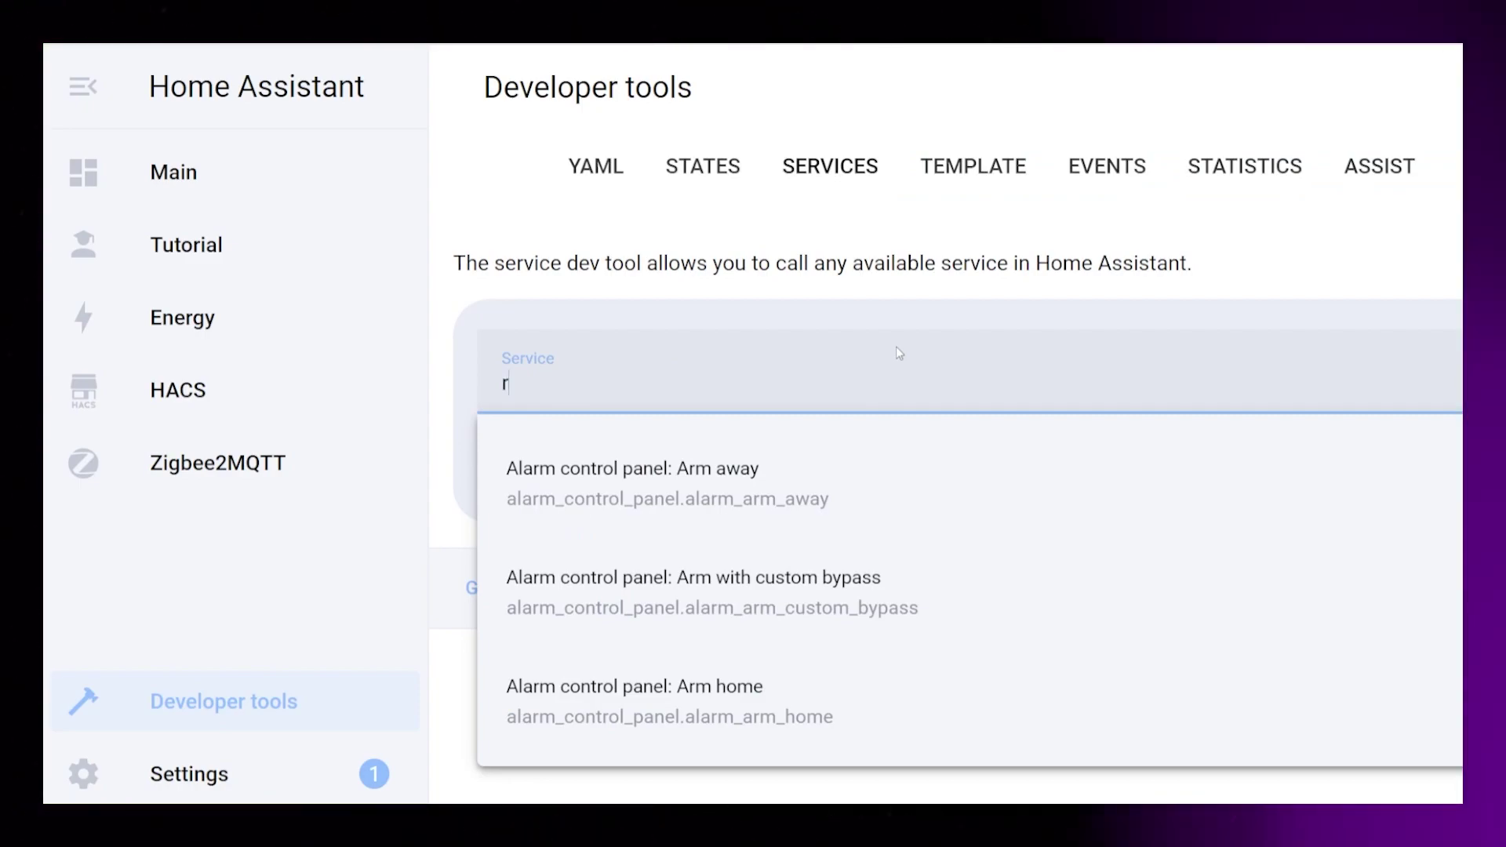
type("eload the")
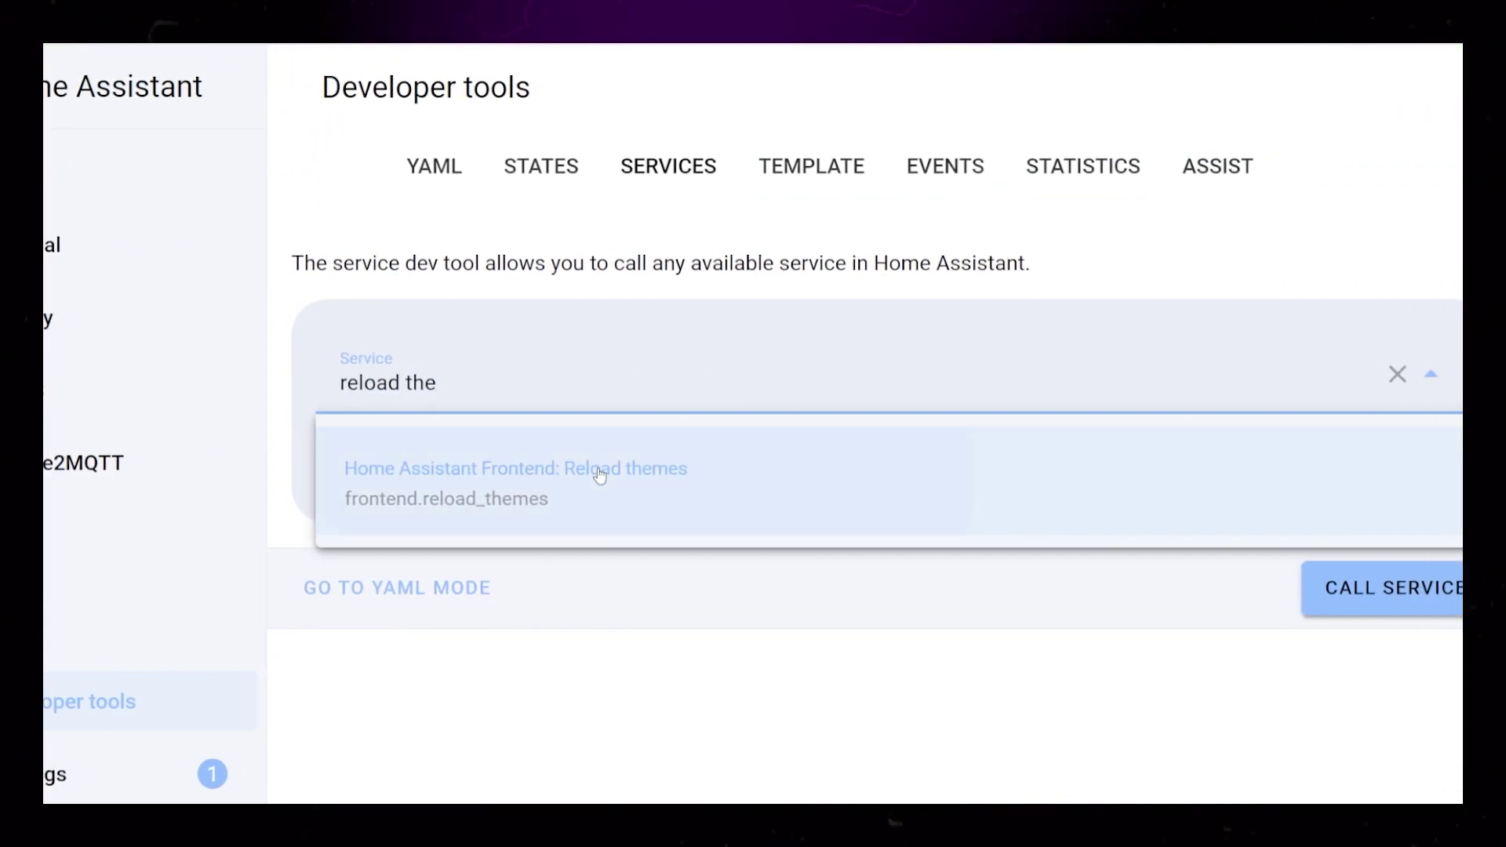
Step: Run frontend.reload_themes, then change the profile theme from Rounded to Mytheme
left_click(595, 474)
left_click(1344, 589)
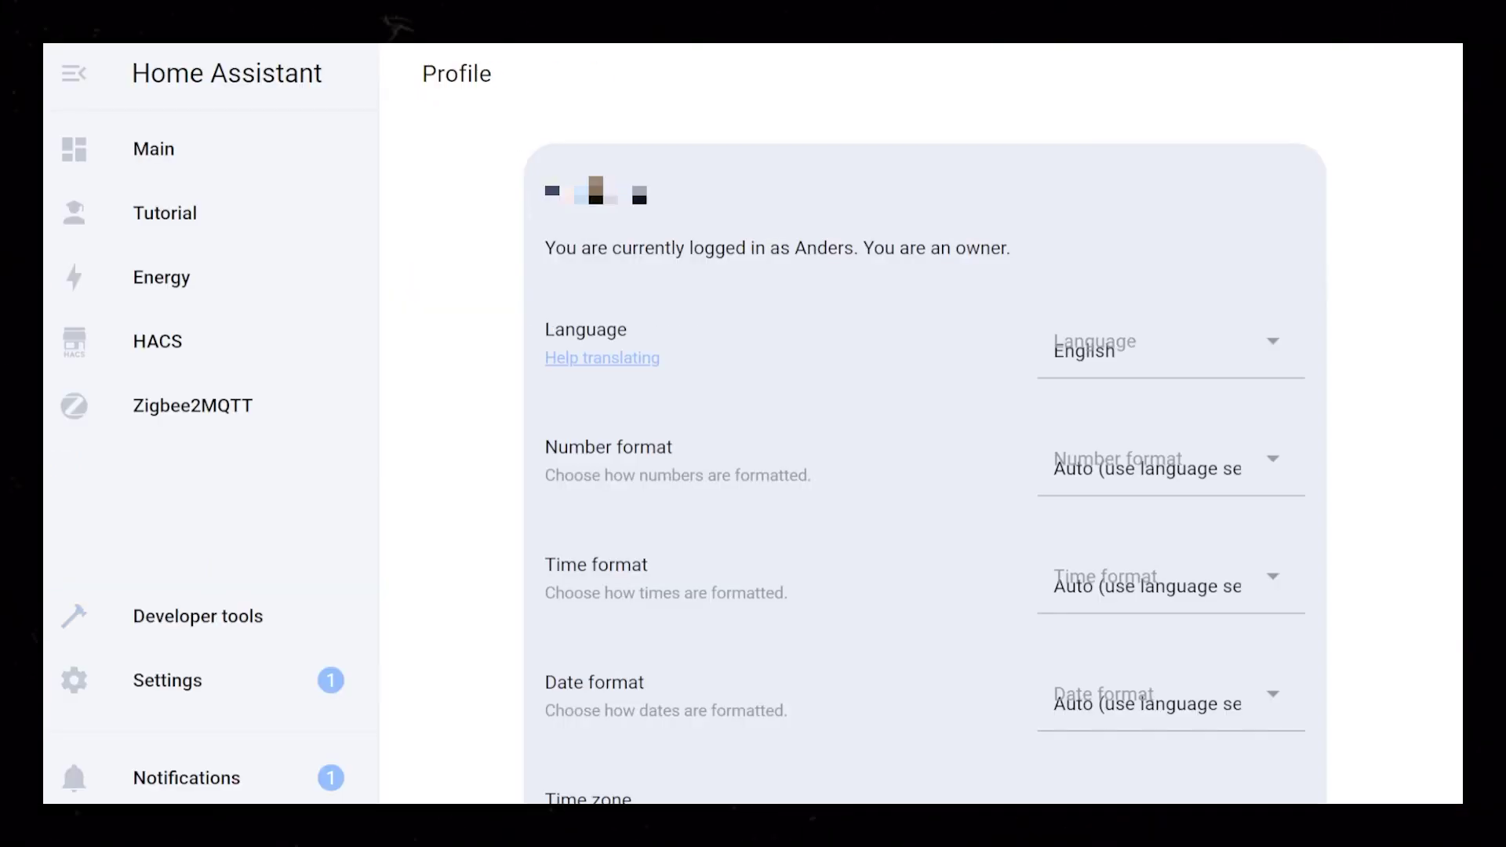
scroll(834, 591, "down", 2)
scroll(1081, 560, "down", 2)
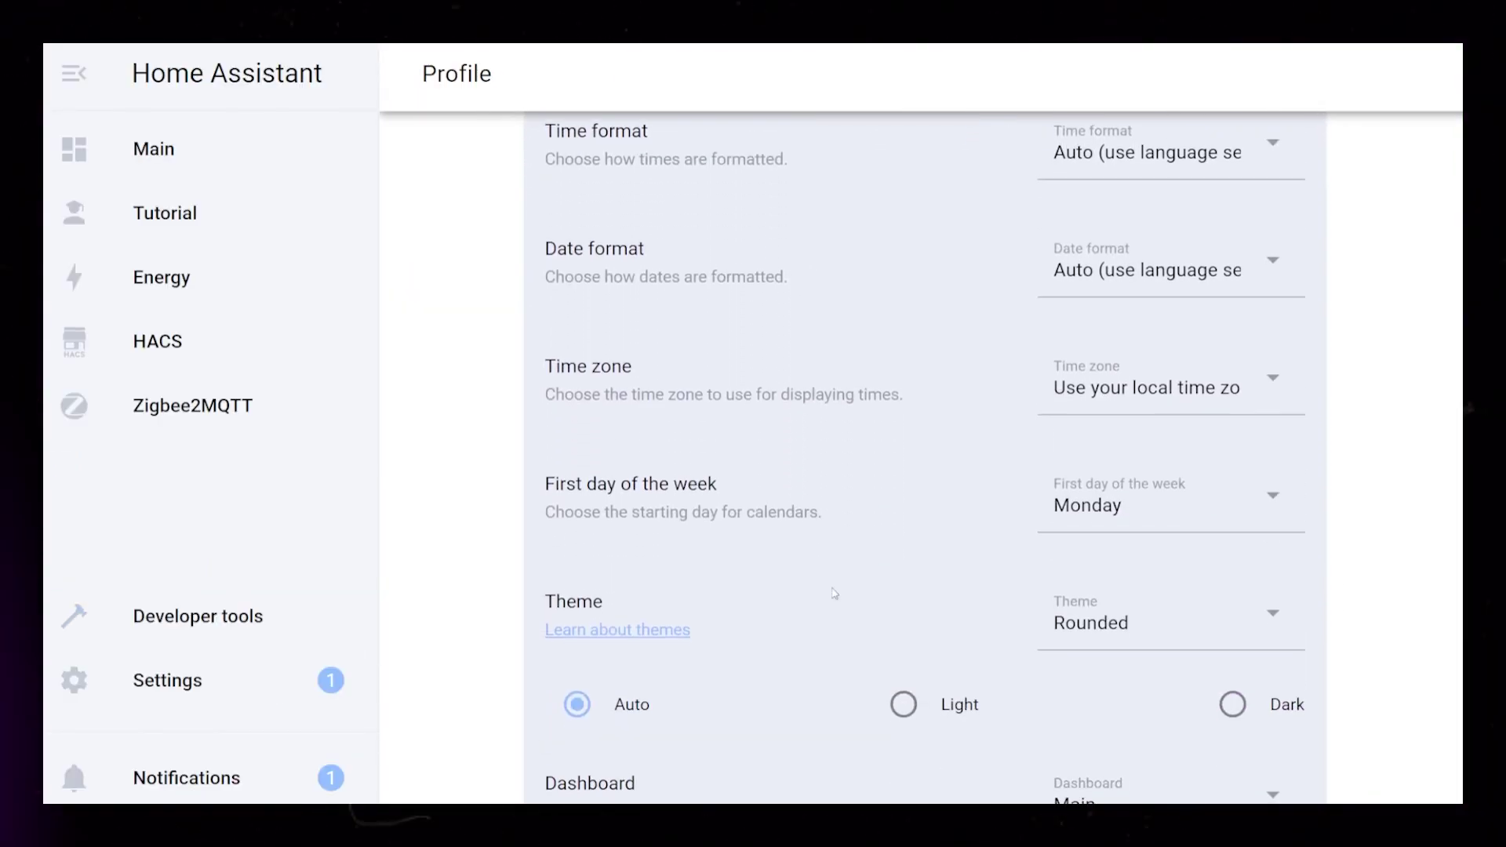
left_click(1081, 565)
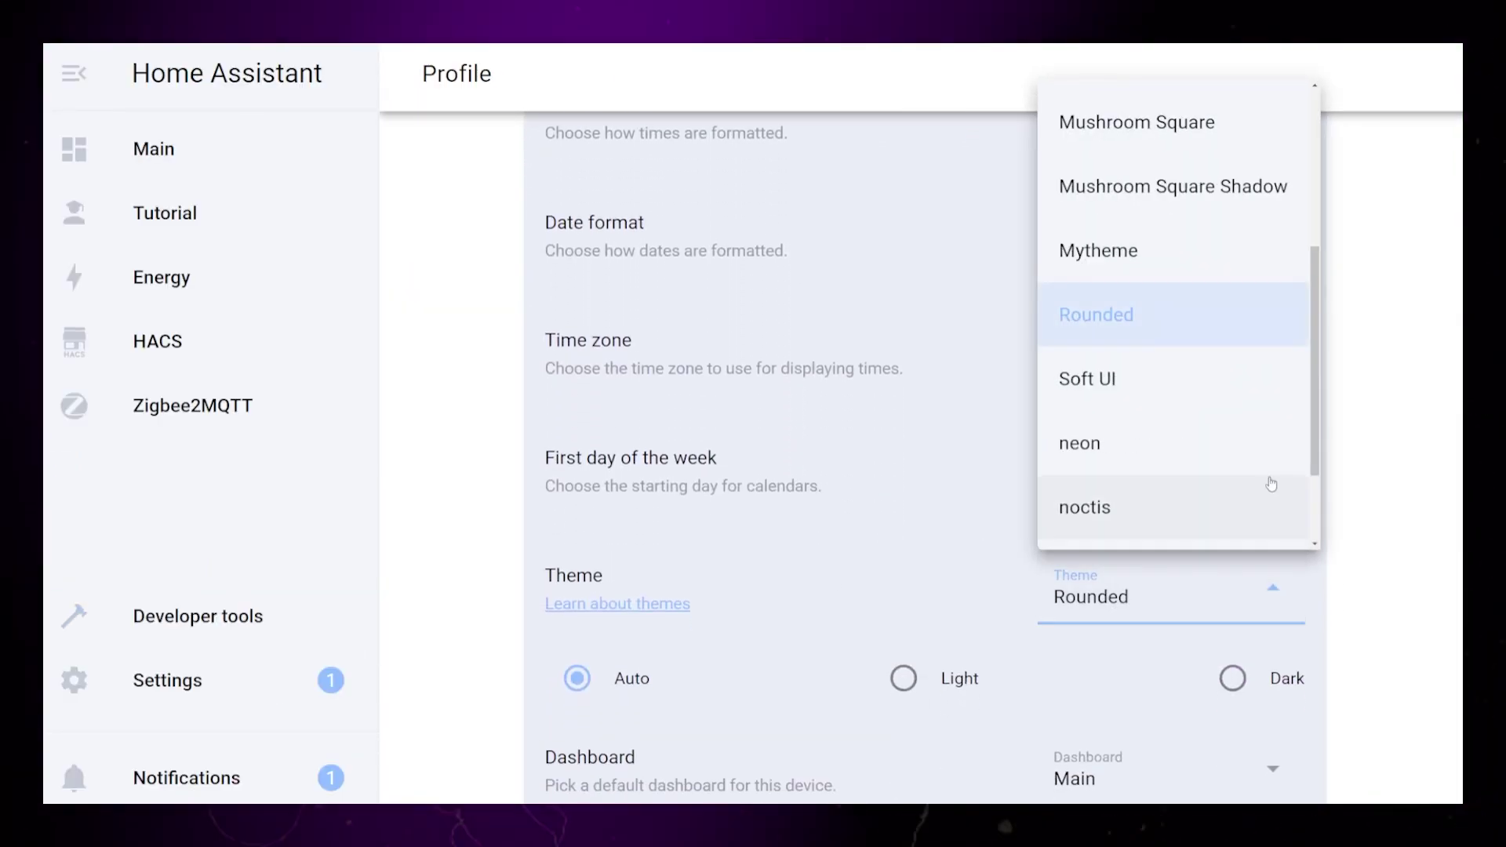
left_click(1099, 260)
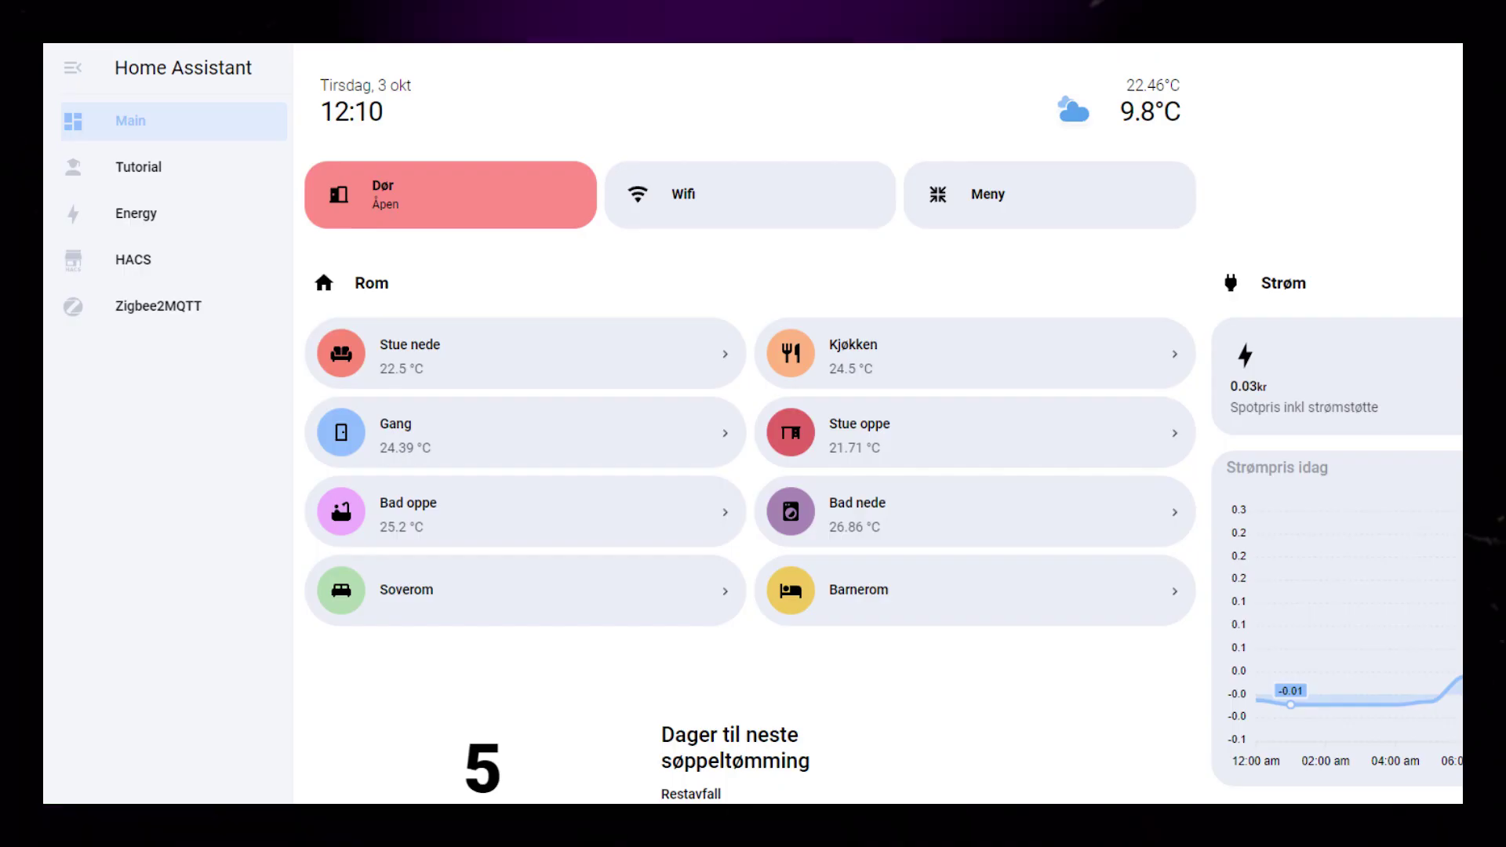